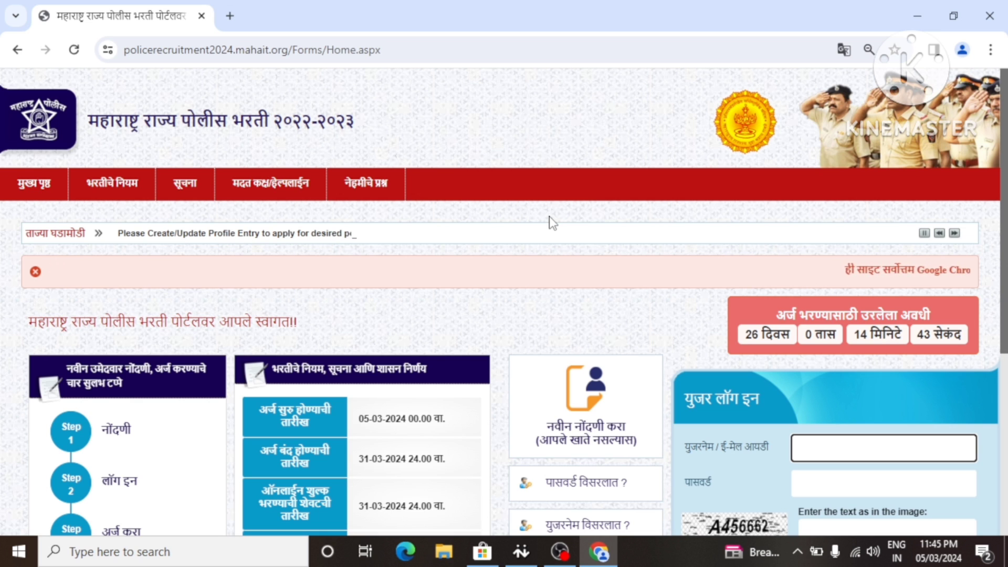
left_click(404, 47)
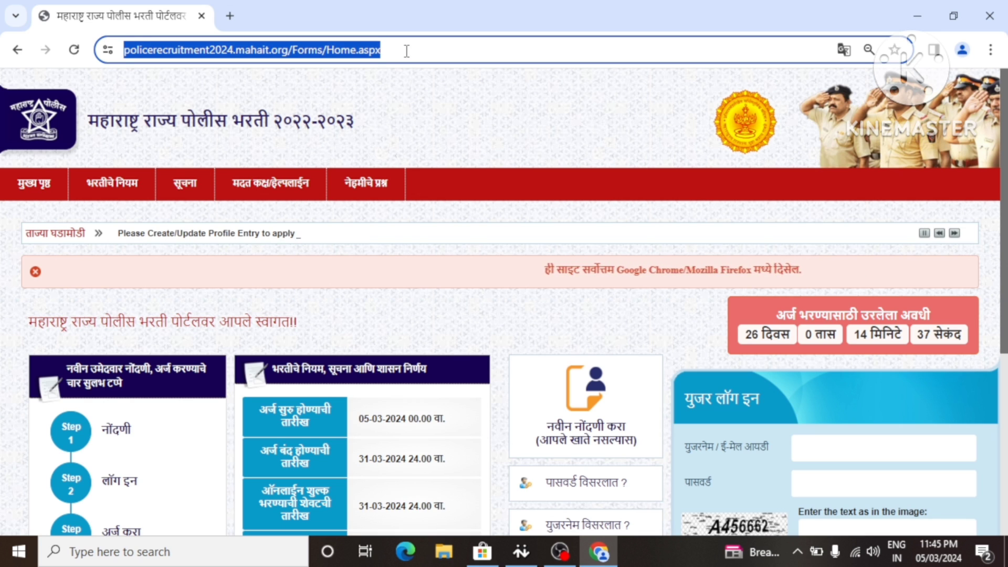
left_click(466, 138)
mouse_move(71, 198)
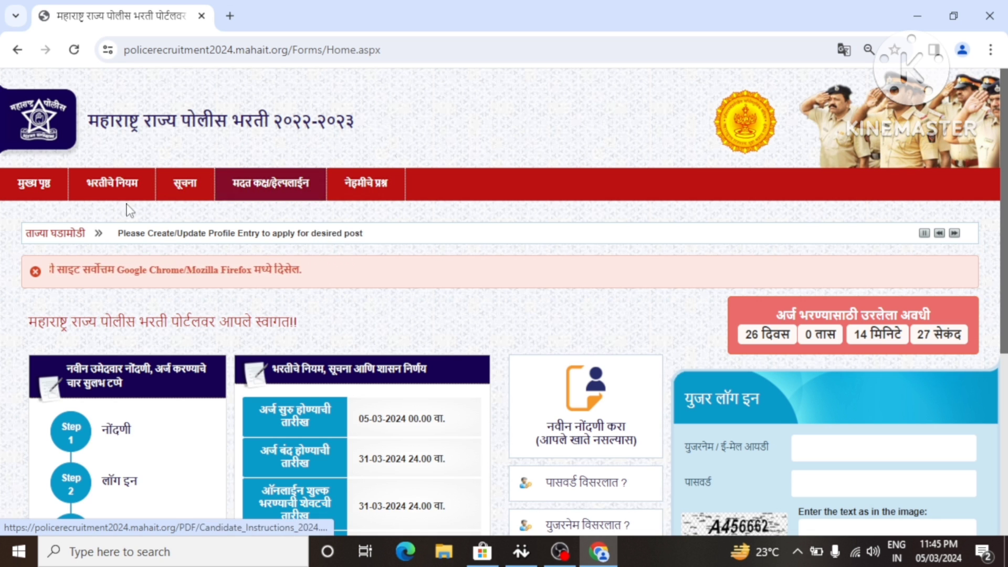
mouse_move(117, 198)
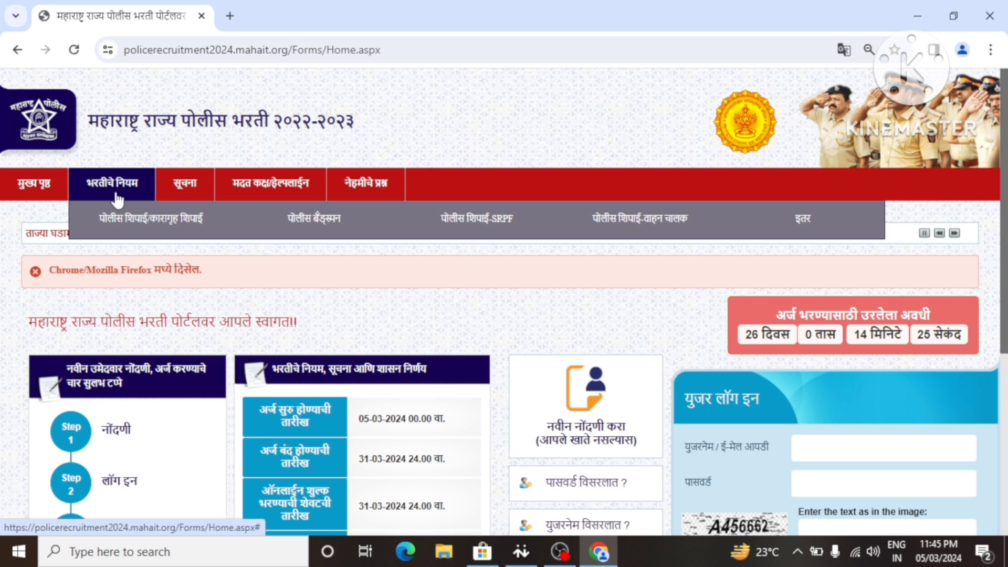
- Open the candidate notice (सूचना) document and read through its instructions for applicants
left_click(187, 189)
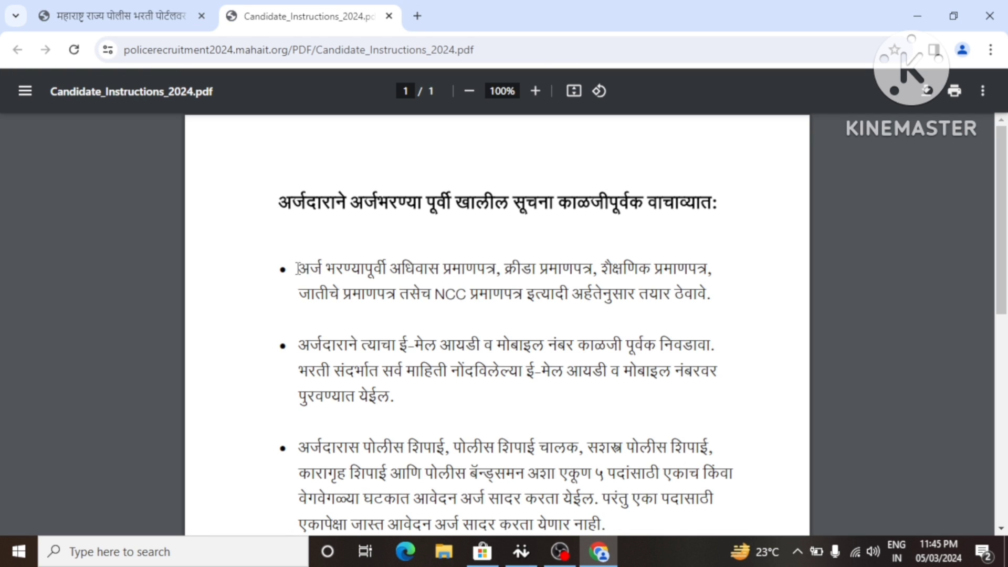
left_click_drag(297, 269, 718, 381)
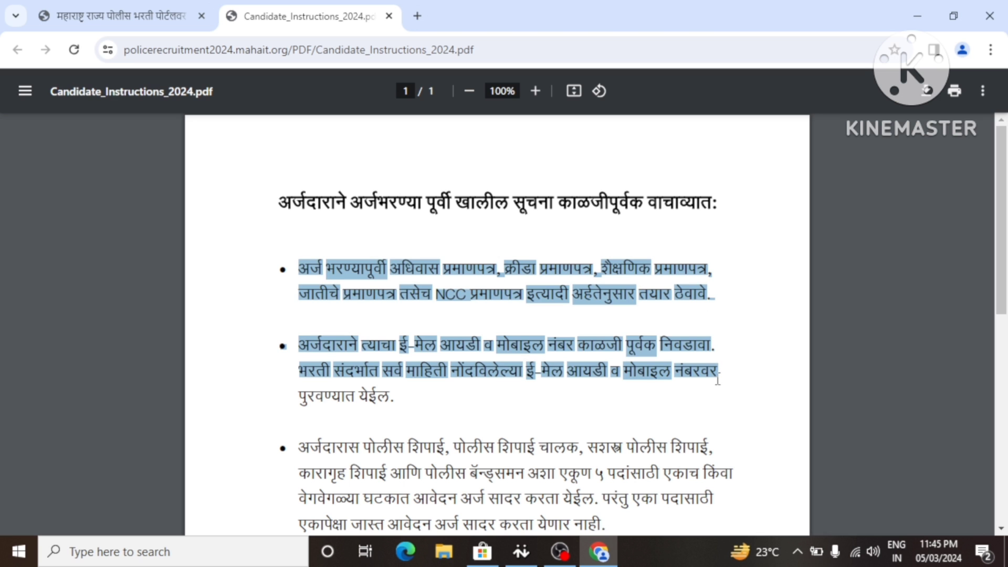
left_click(728, 405)
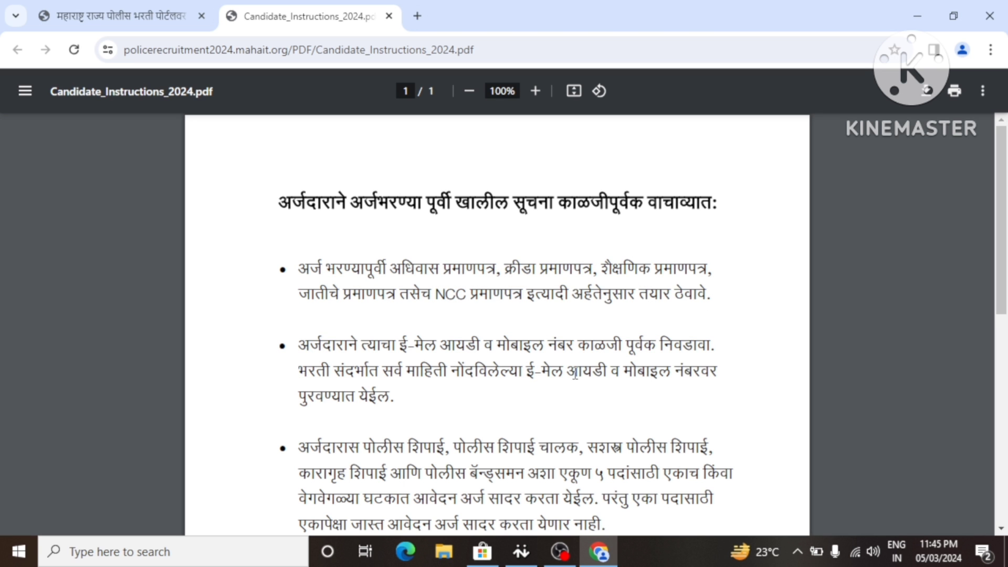
scroll(574, 372, "down", 6)
scroll(596, 370, "up", 6)
- Return to the recruitment portal's home page and review the four application steps and the application closing date
left_click(123, 17)
mouse_move(112, 183)
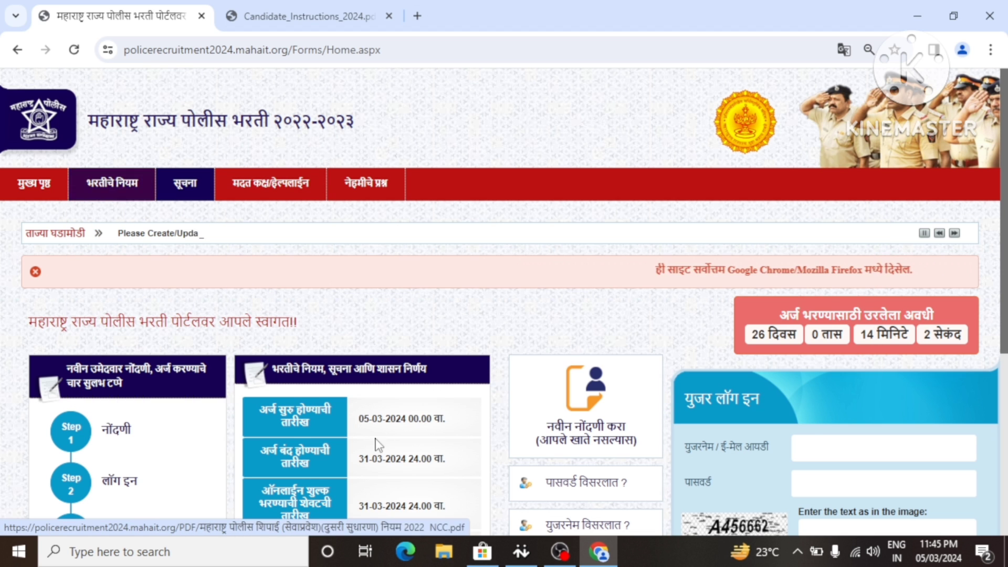
scroll(377, 443, "down", 3)
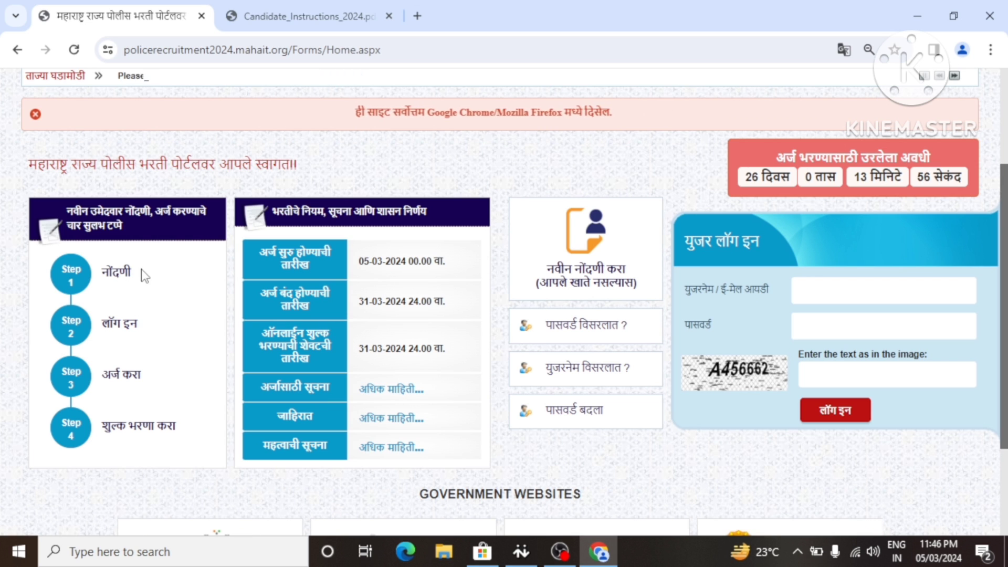
left_click_drag(139, 272, 97, 268)
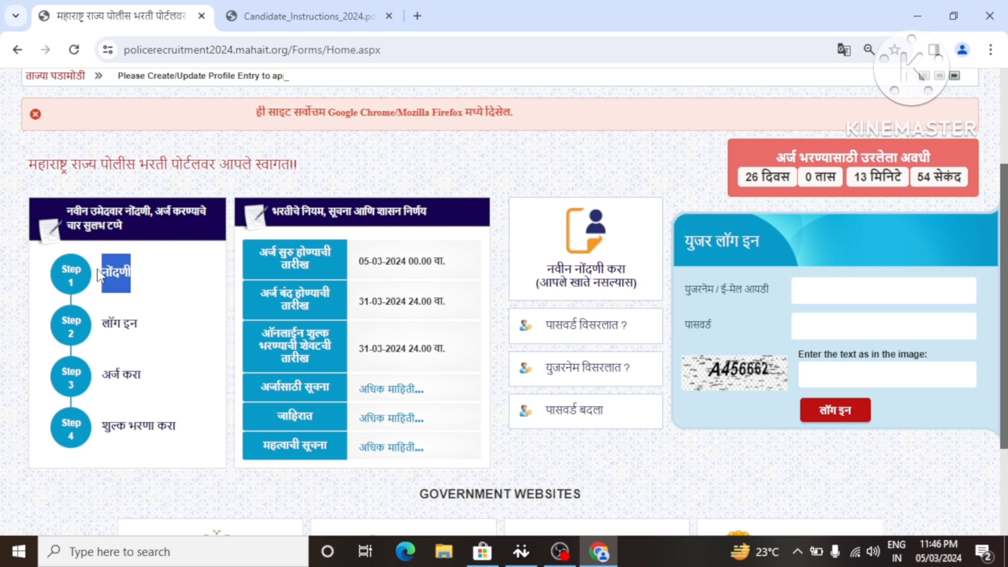
left_click_drag(146, 325, 105, 305)
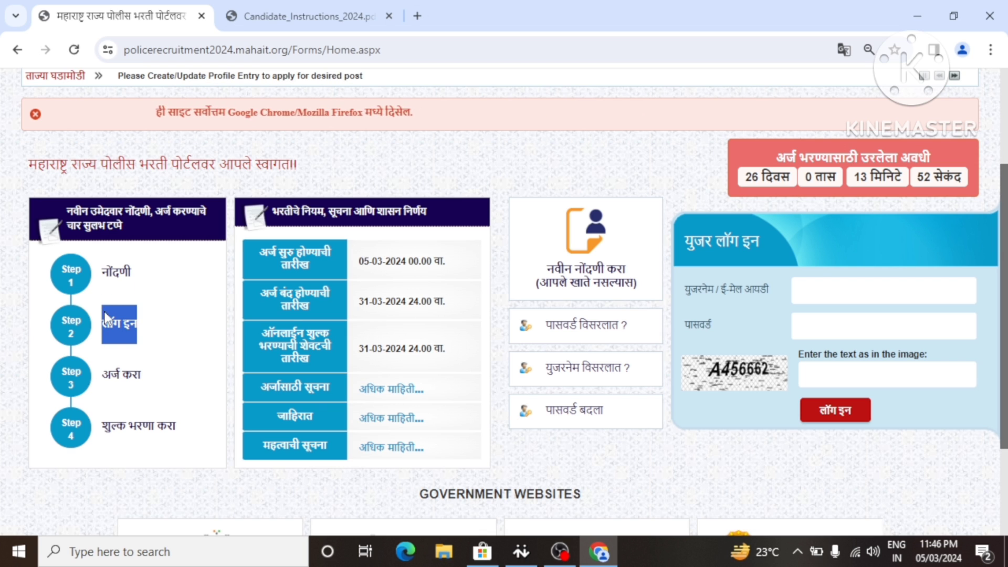
left_click_drag(141, 373, 103, 373)
left_click_drag(178, 421, 92, 427)
left_click(160, 460)
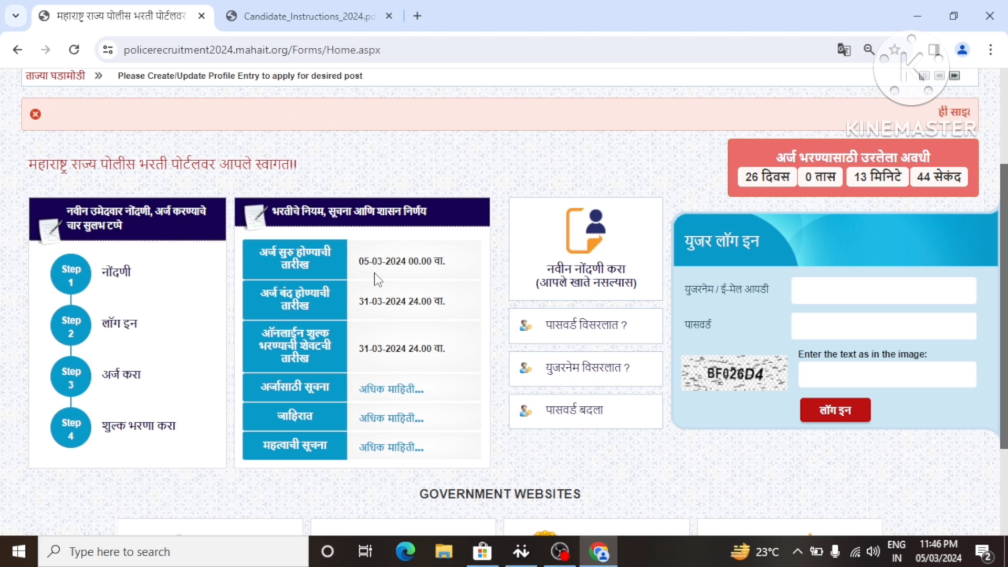
left_click_drag(446, 298, 350, 301)
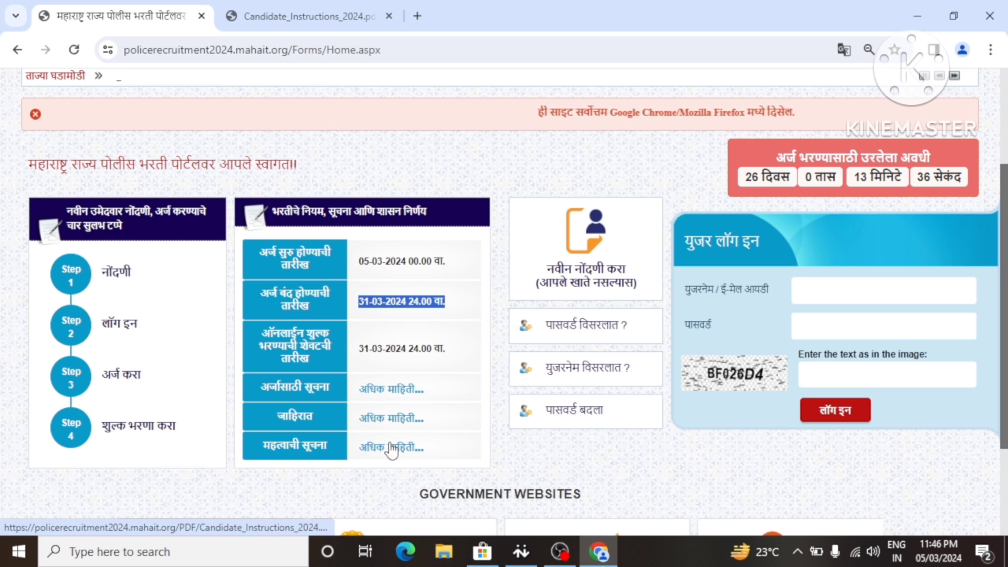
- Open the general application instructions PDF (अर्जासाठी सूचना), enlarge it to 110% and skim its first pages
left_click(396, 391)
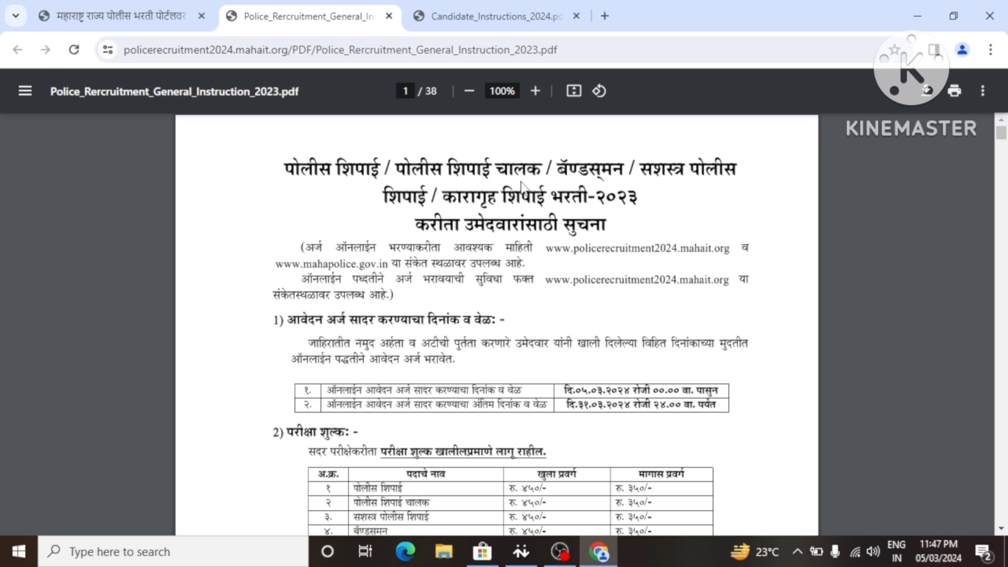
left_click(536, 92)
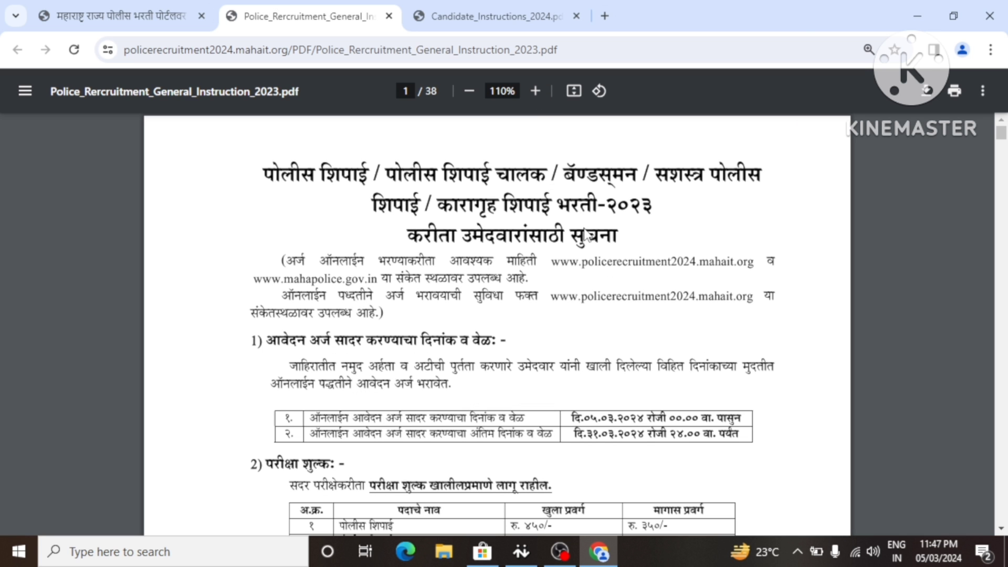
scroll(588, 239, "down", 3)
scroll(572, 236, "up", 3)
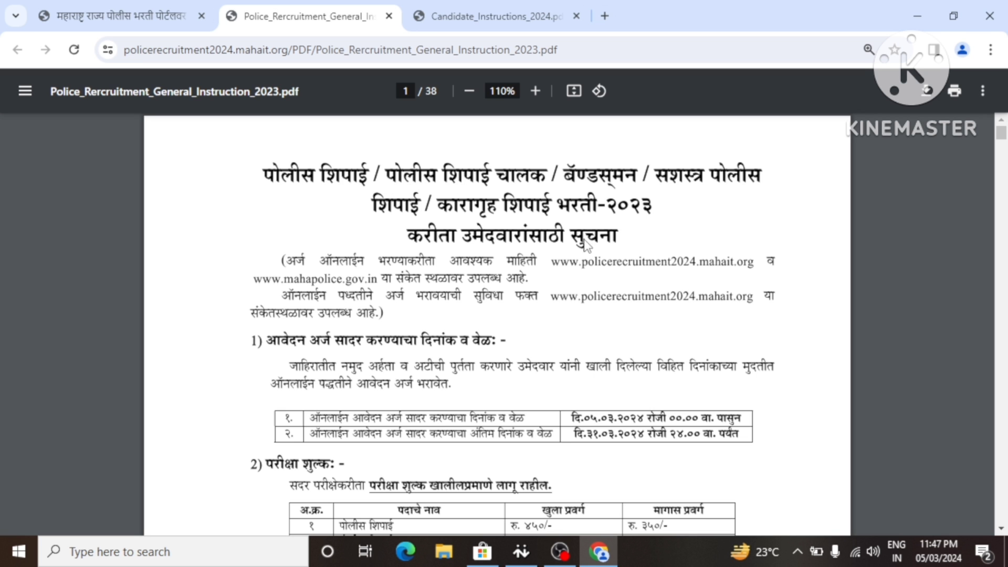
scroll(585, 244, "down", 12)
scroll(585, 259, "down", 12)
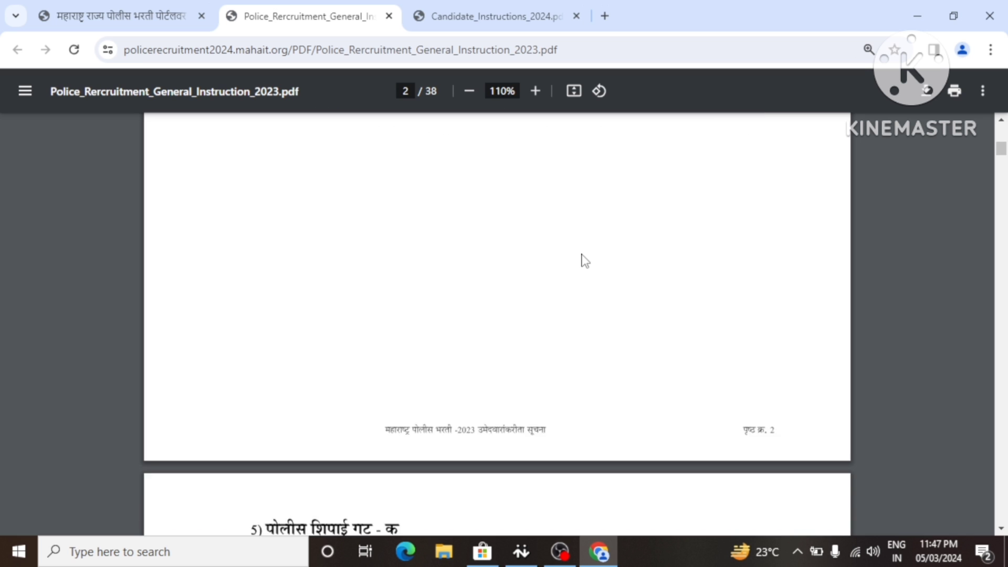
scroll(585, 261, "down", 6)
- Open the portal's advertisement (जाहिरात) page, choose the post Police Constable and browse its list of units
left_click(178, 17)
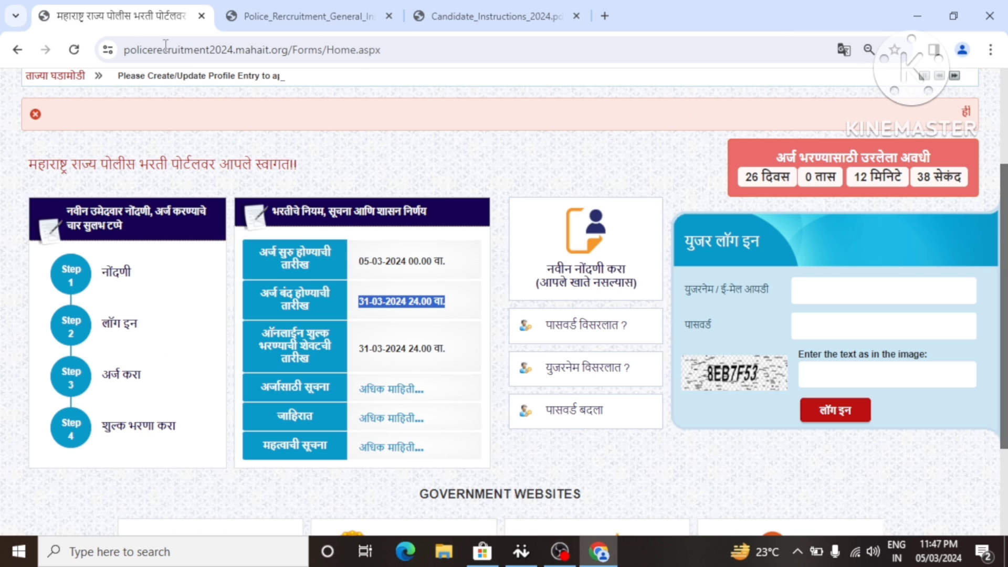
left_click(393, 420)
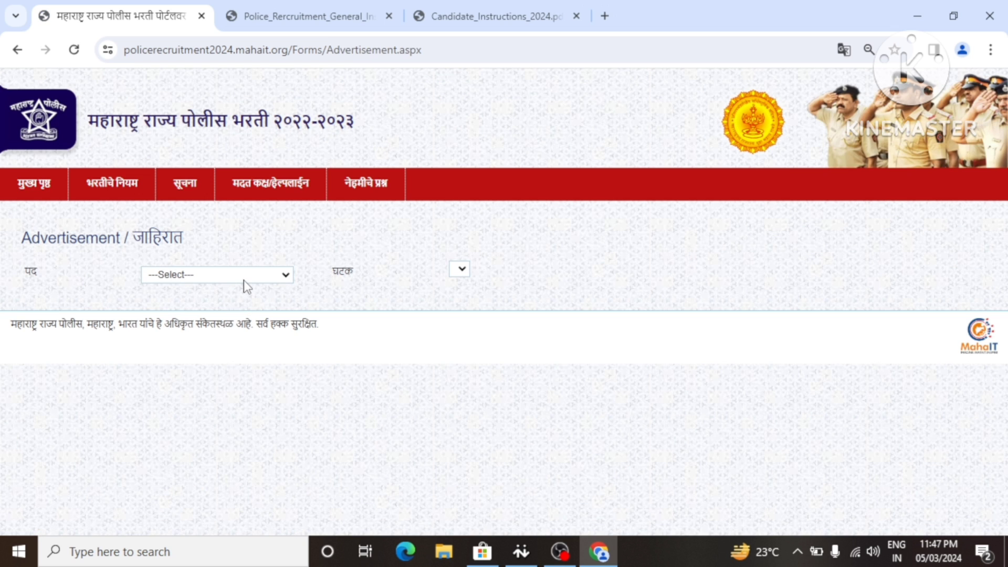
left_click(284, 278)
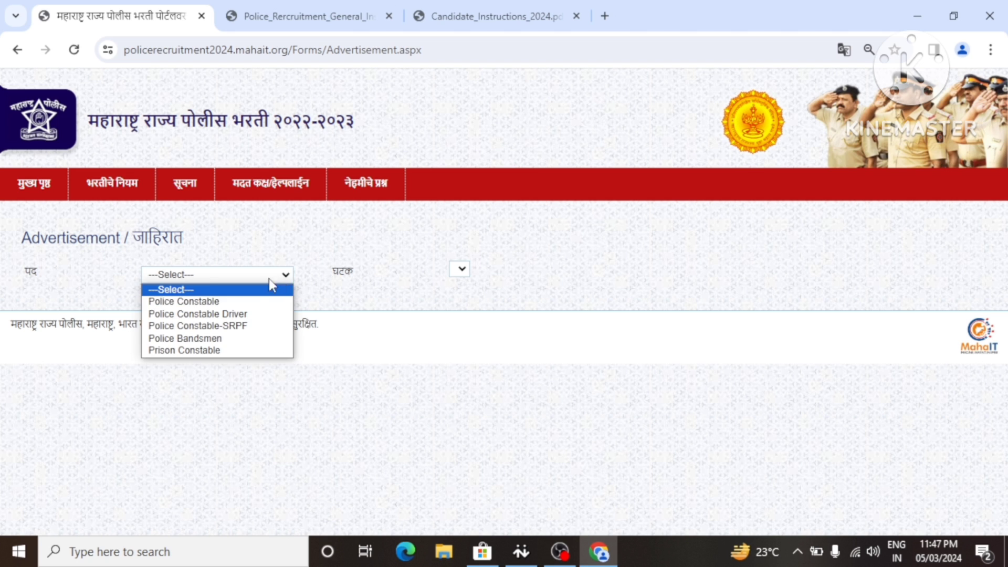
left_click(231, 302)
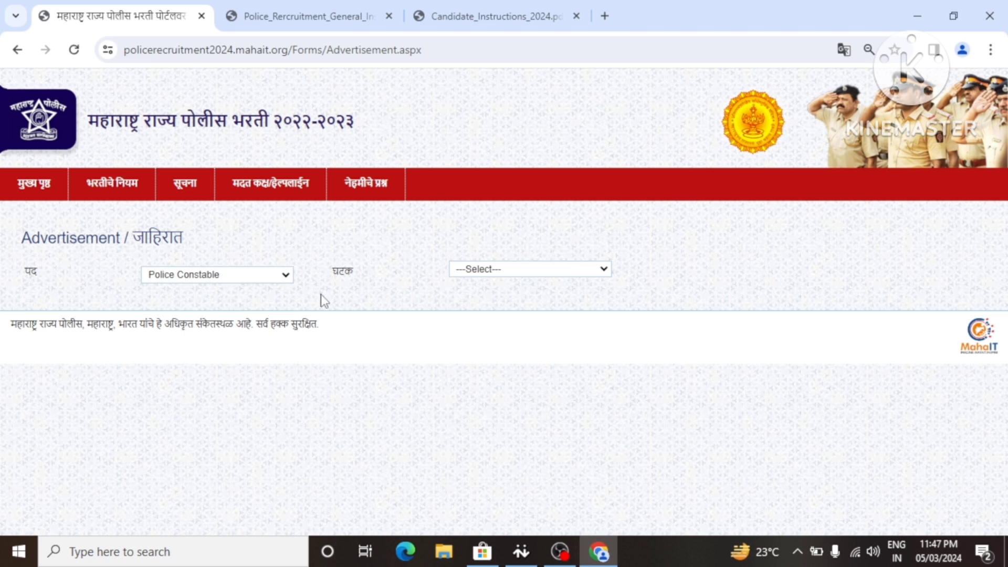
left_click(533, 271)
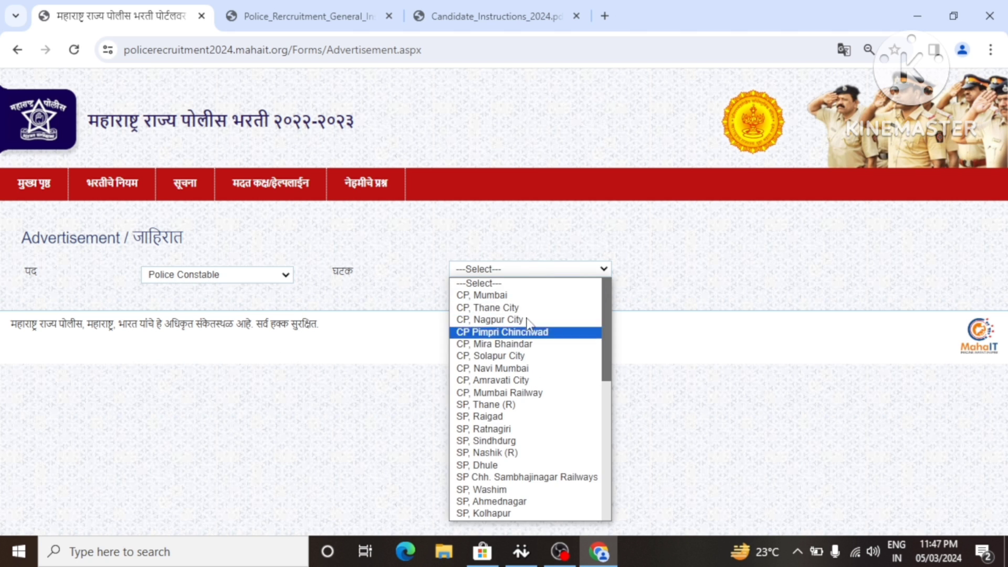
scroll(526, 320, "down", 10)
scroll(525, 326, "up", 10)
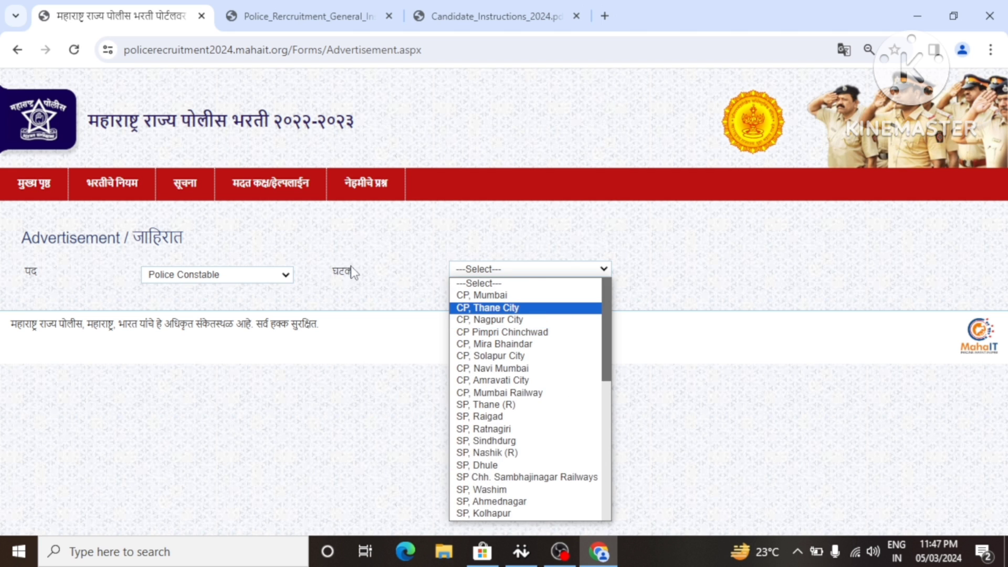
- Change the advertisement post to Police Constable Driver and browse the units offered for it
left_click(278, 274)
left_click(217, 314)
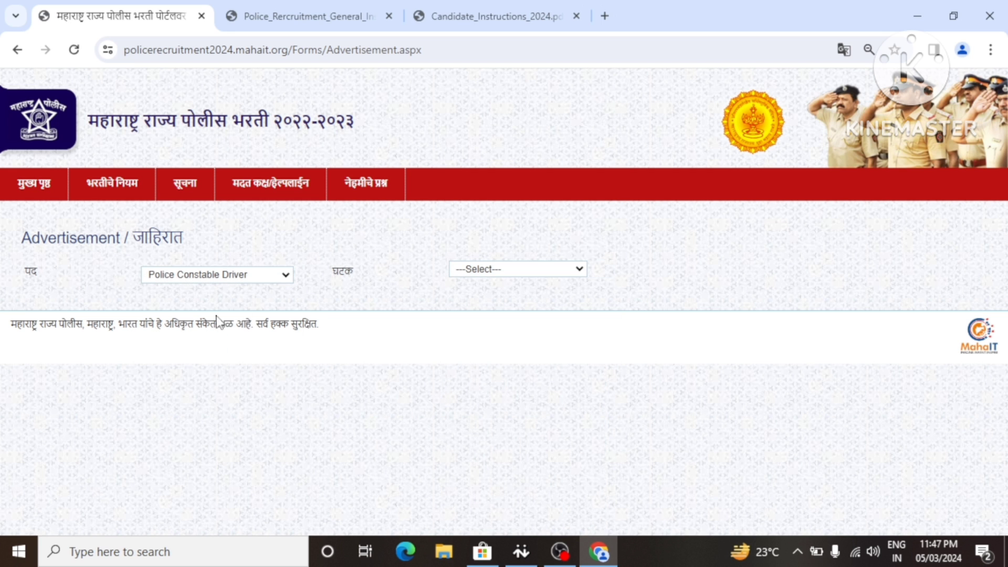
left_click(489, 270)
scroll(528, 391, "down", 3)
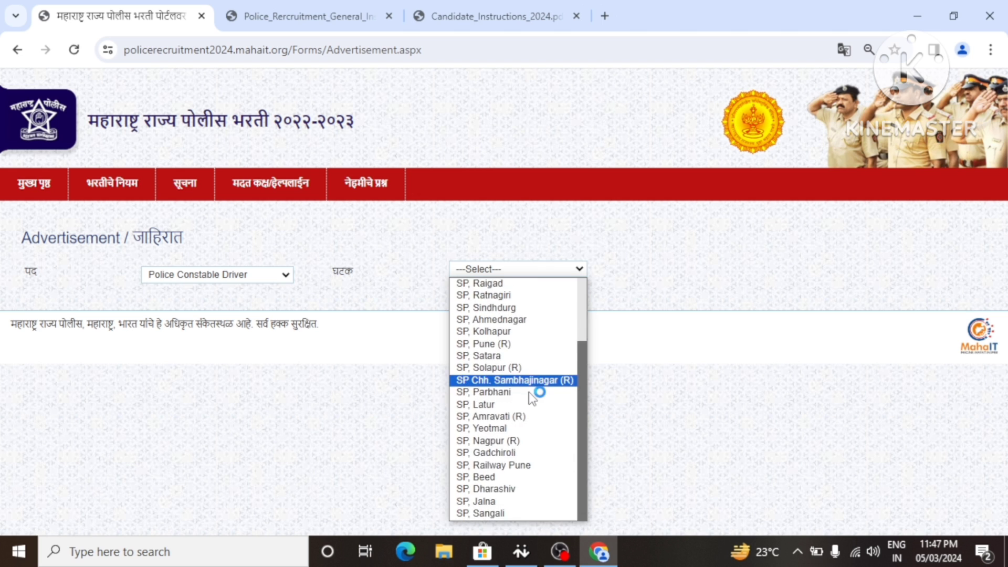
scroll(528, 392, "up", 3)
- Filter the advertisements by the post Police Constable-SRPF and the unit SRPF GR 10, Solapur
left_click(279, 275)
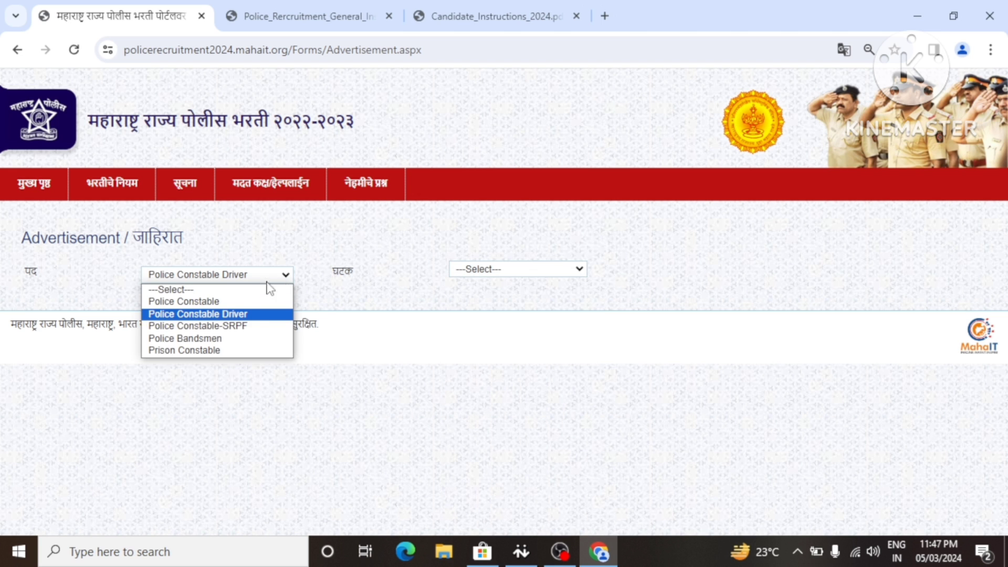
left_click(243, 325)
left_click(515, 267)
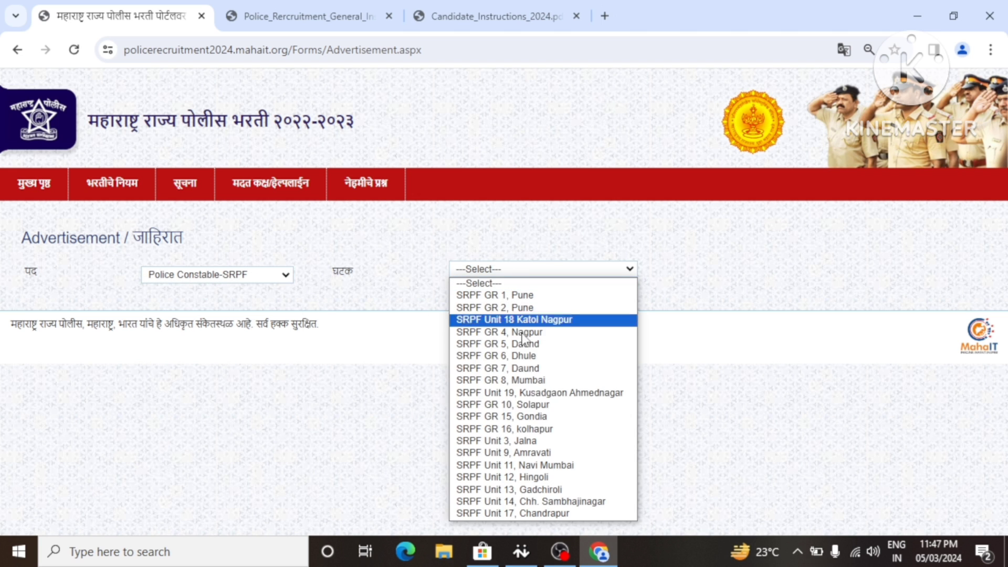
left_click(533, 404)
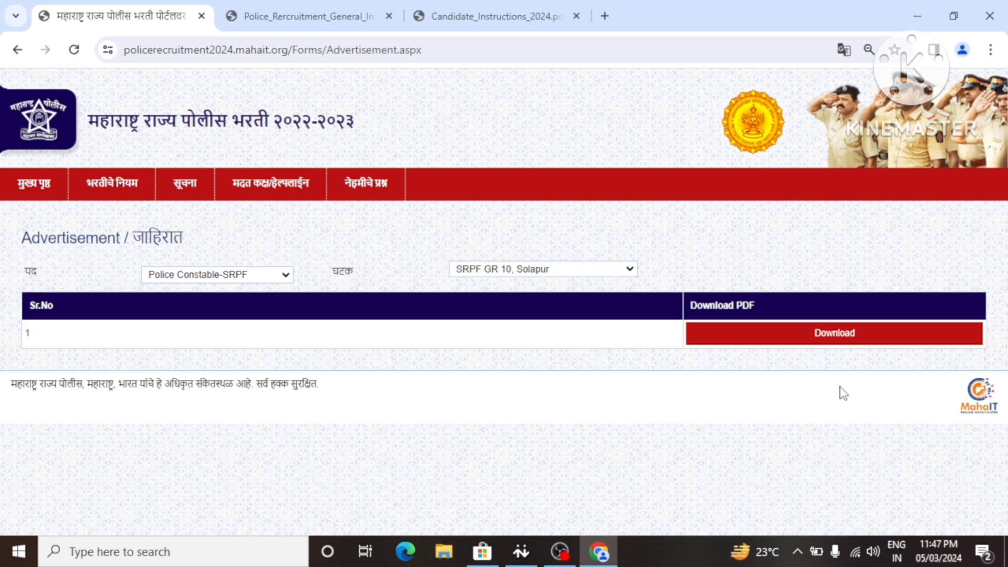
- Open the SRPF GR 10, Solapur advertisement PDF, examine its vacancy table and close the document
left_click(827, 338)
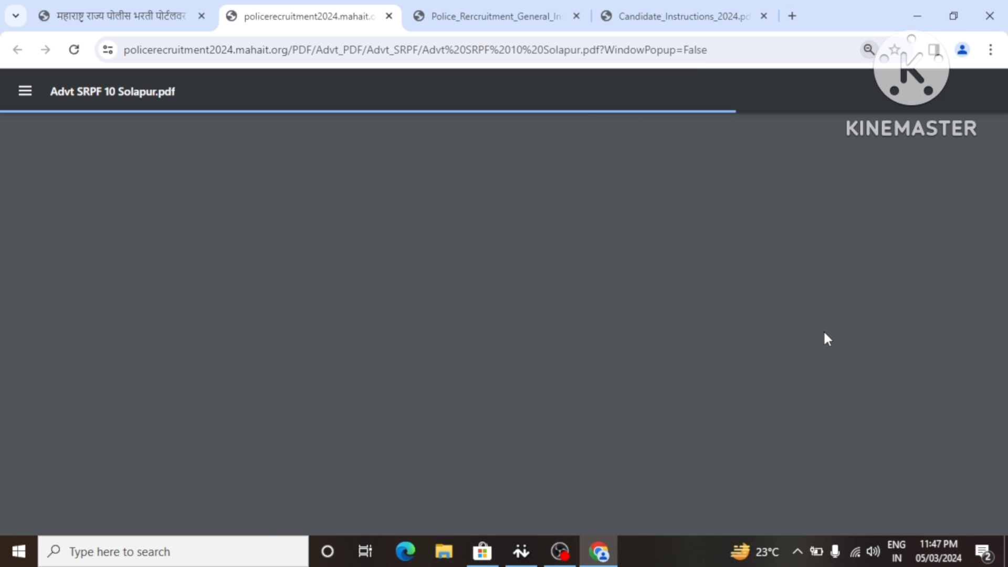
scroll(820, 339, "down", 15)
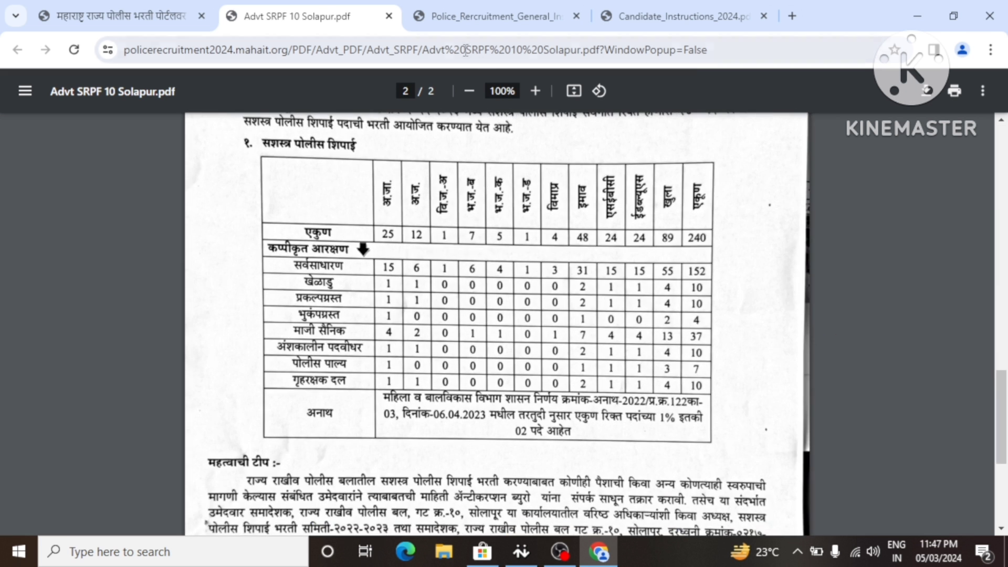
left_click(389, 16)
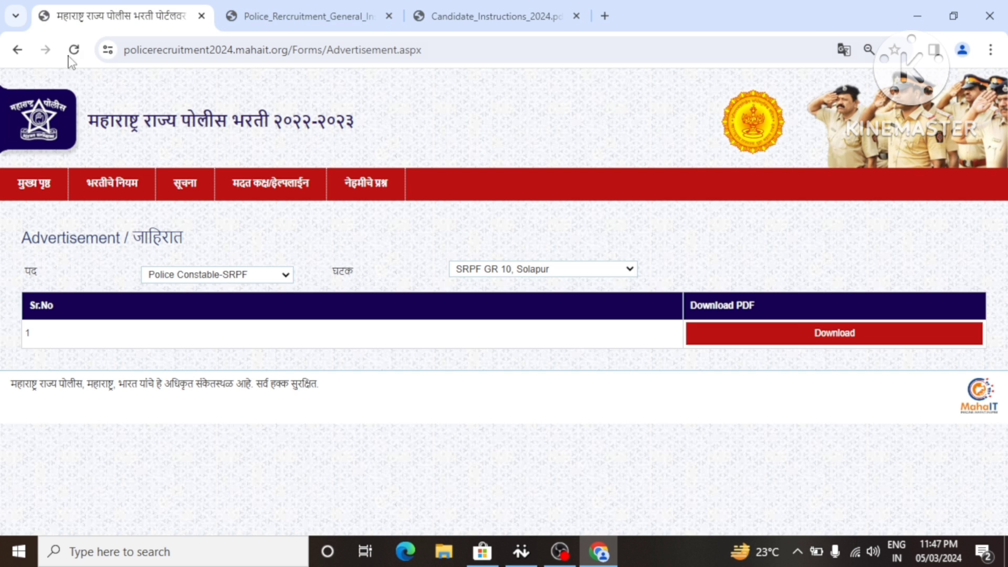
- Return to the portal's home page, open new candidate registration and go through the e-mail, password, password confirmation and mobile number fields
left_click(18, 50)
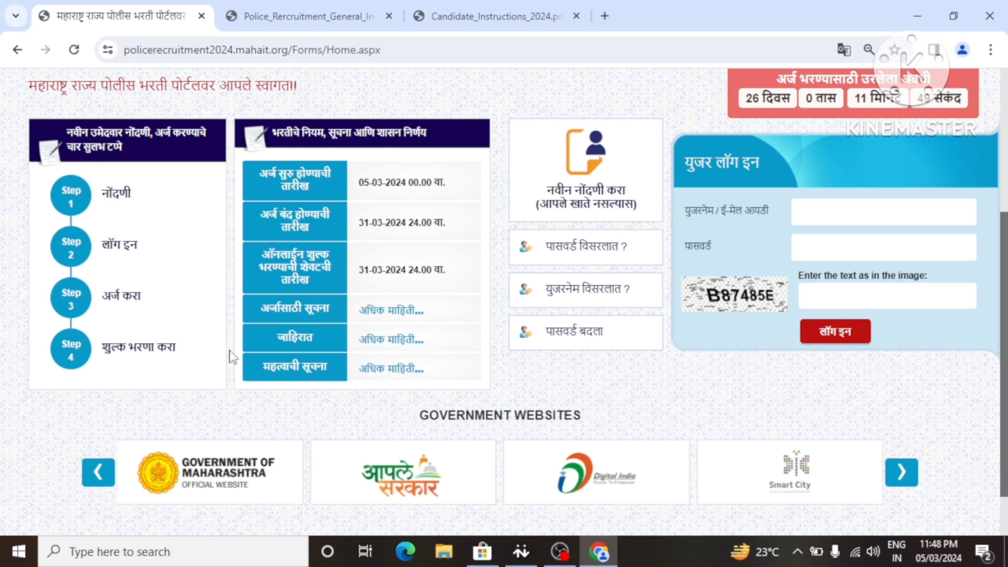
left_click(600, 204)
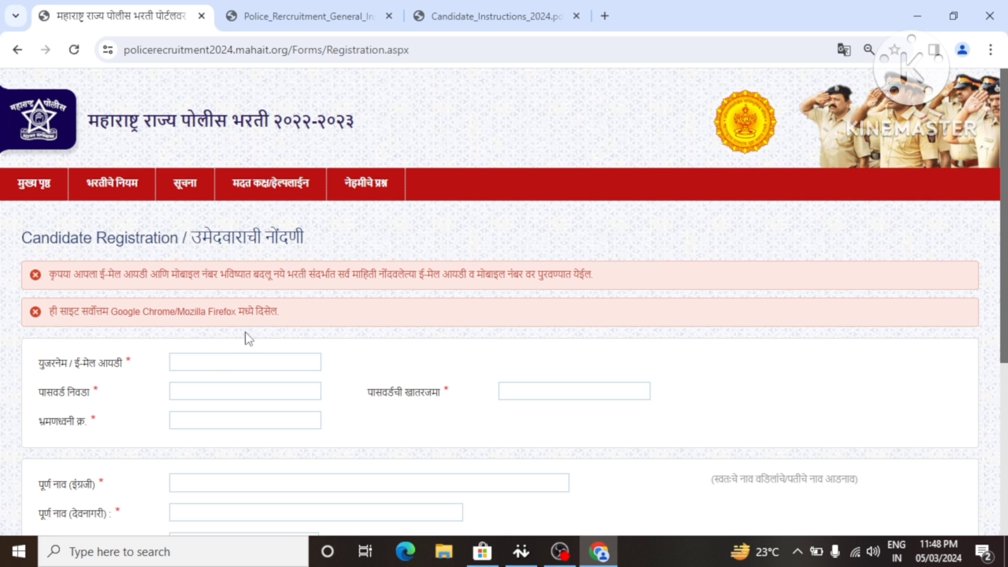
left_click(217, 364)
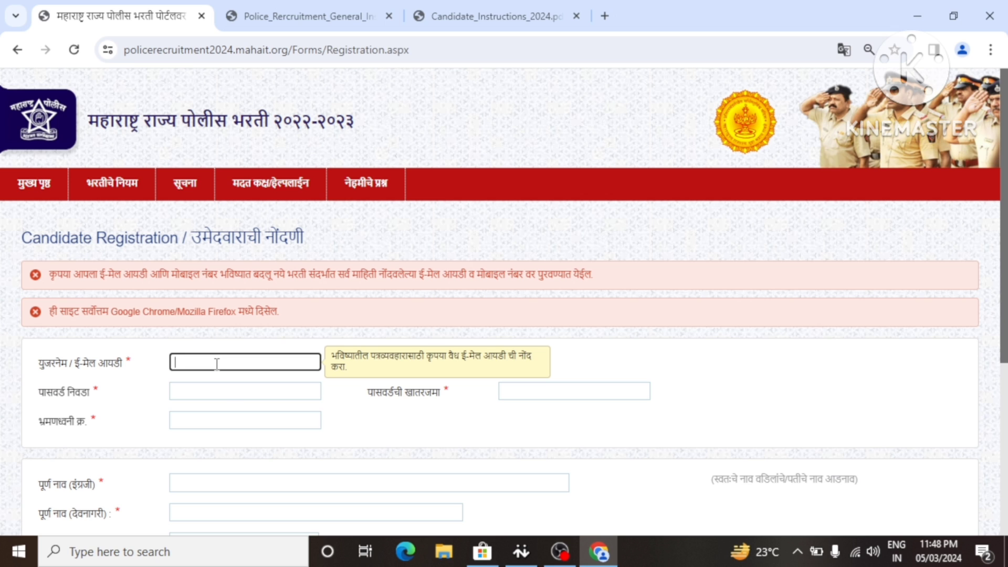
left_click(224, 394)
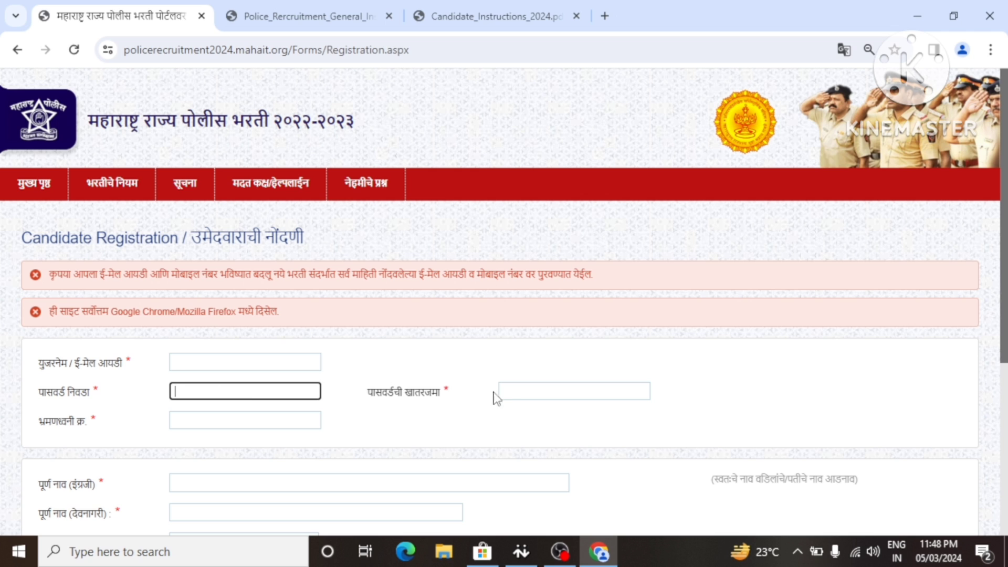
left_click(513, 393)
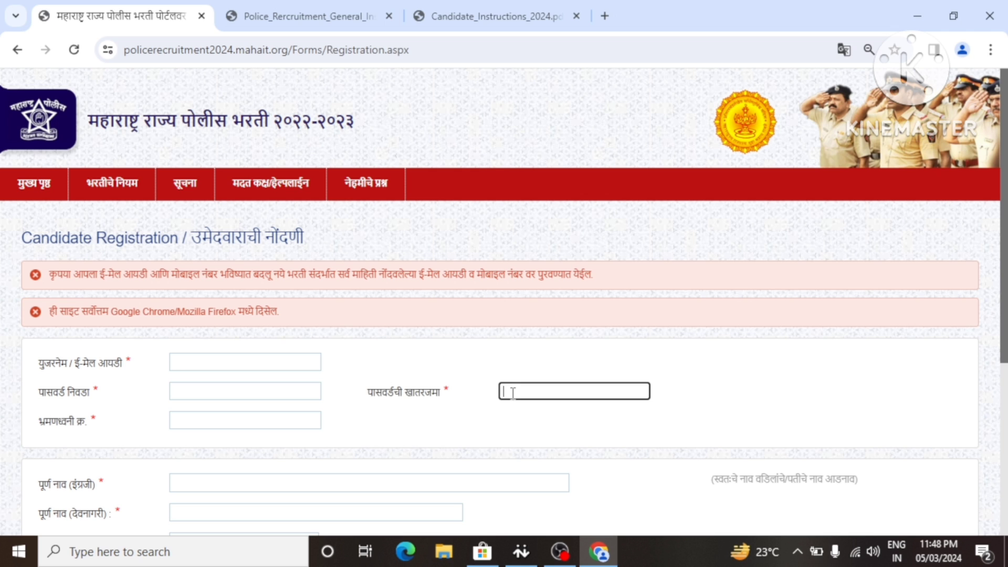
left_click(280, 418)
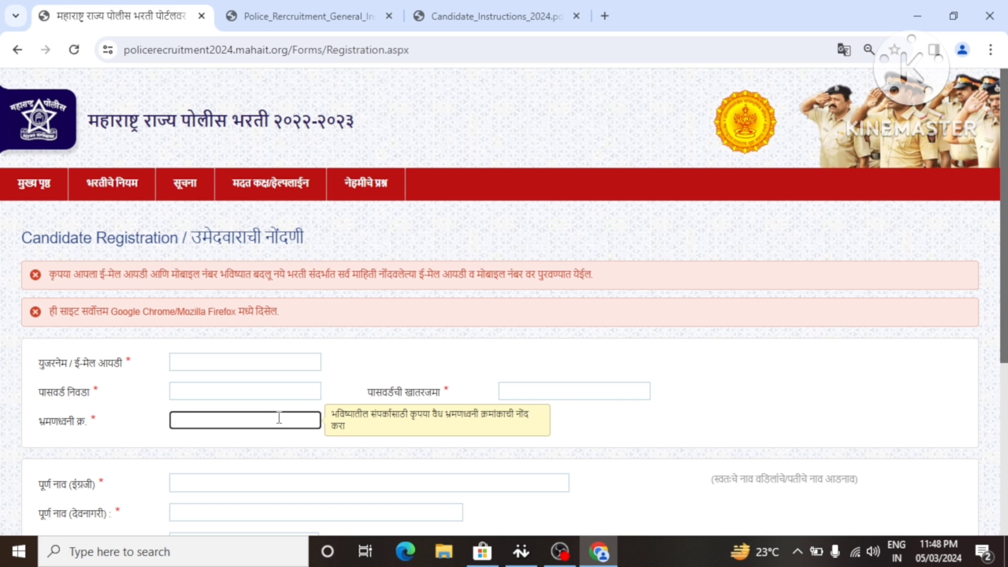
- Go through the registration form's full name (English and Devanagari), gender options and Aadhaar number fields, down to the instruction confirmation
scroll(281, 423, "down", 1)
left_click(252, 405)
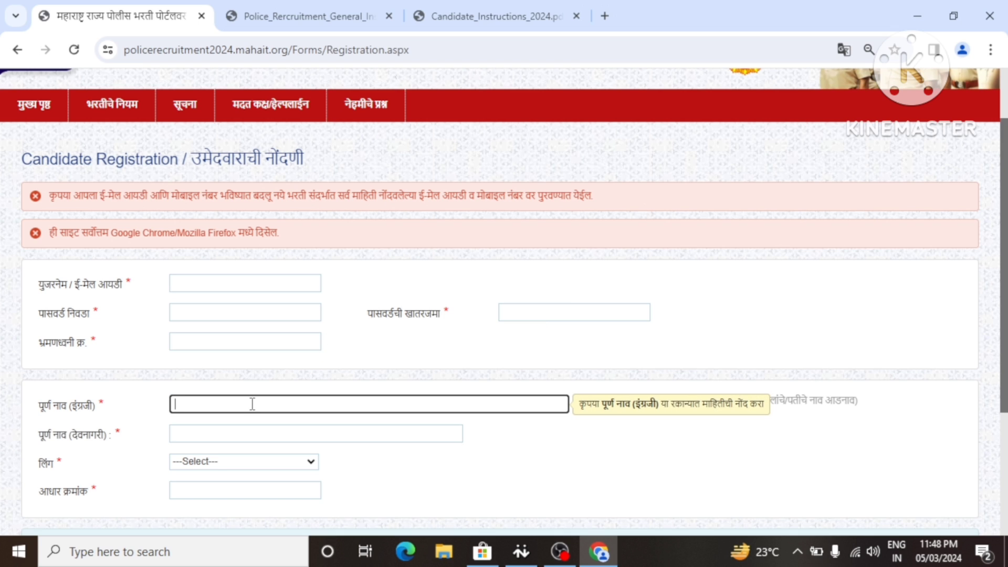
left_click(266, 430)
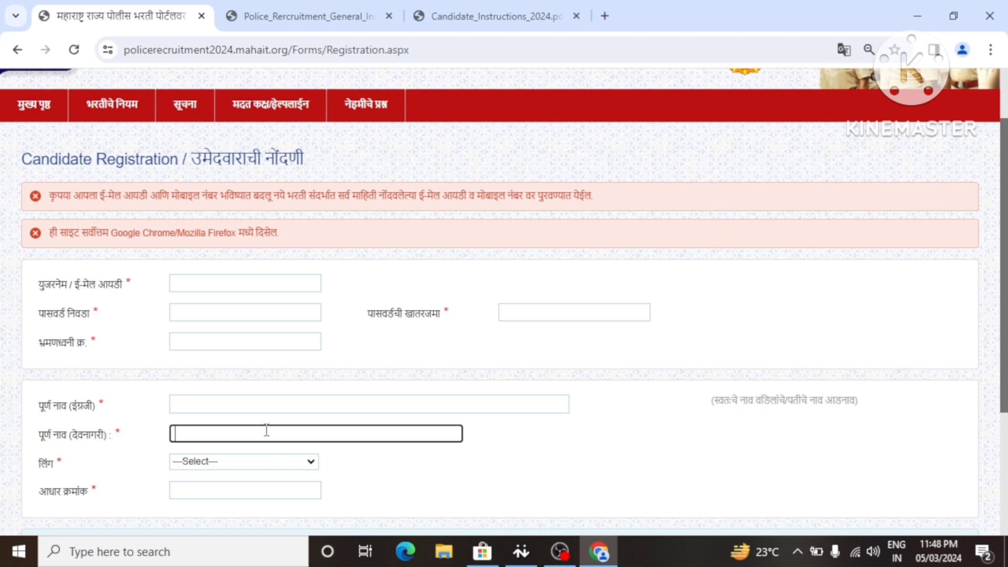
left_click(268, 464)
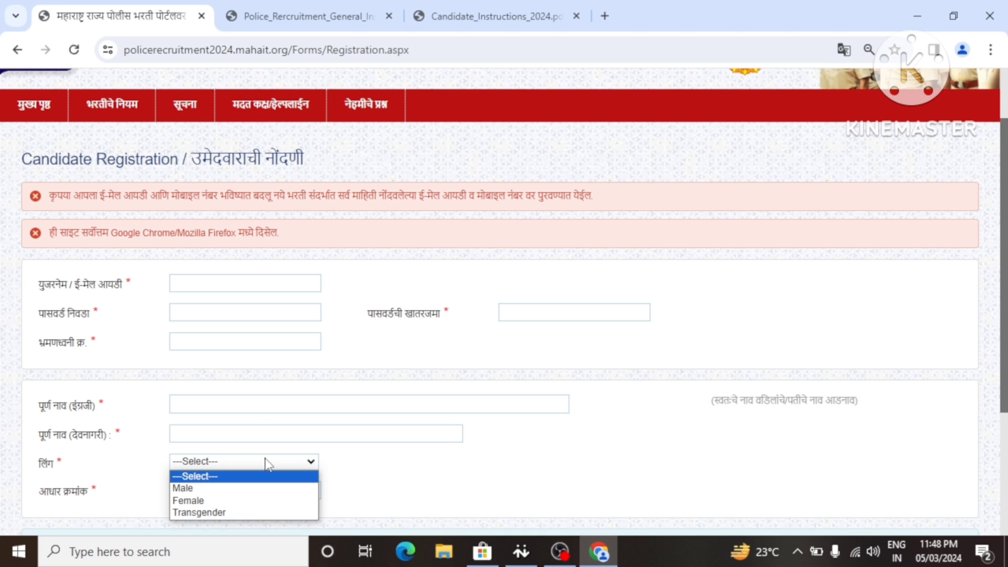
left_click(356, 466)
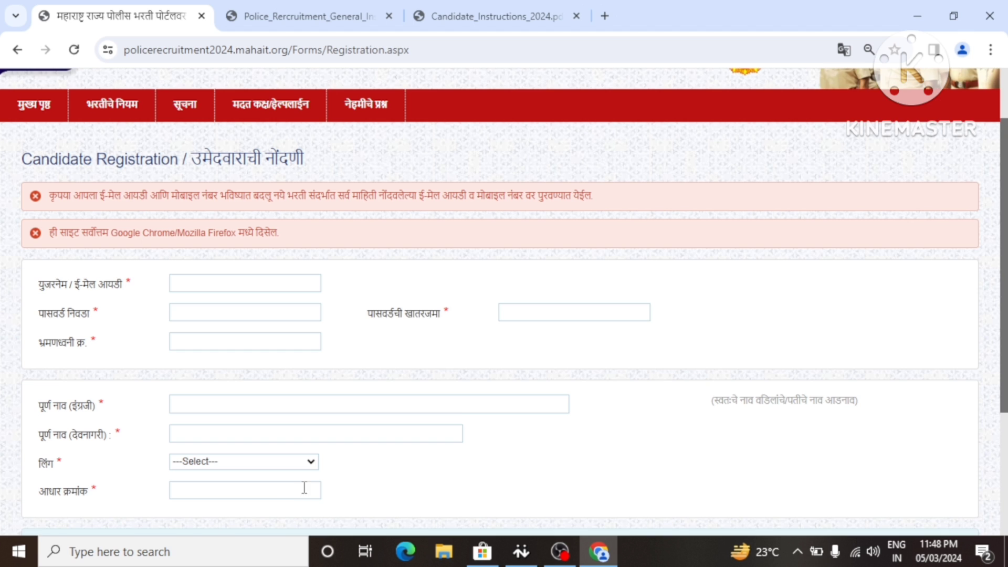
scroll(278, 464, "down", 1)
left_click(281, 417)
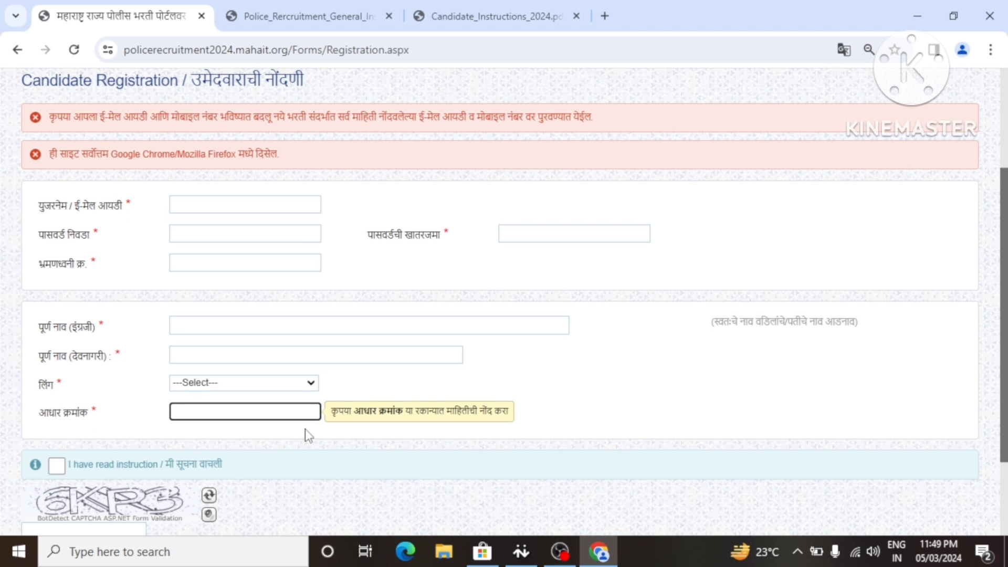
scroll(305, 430, "down", 1)
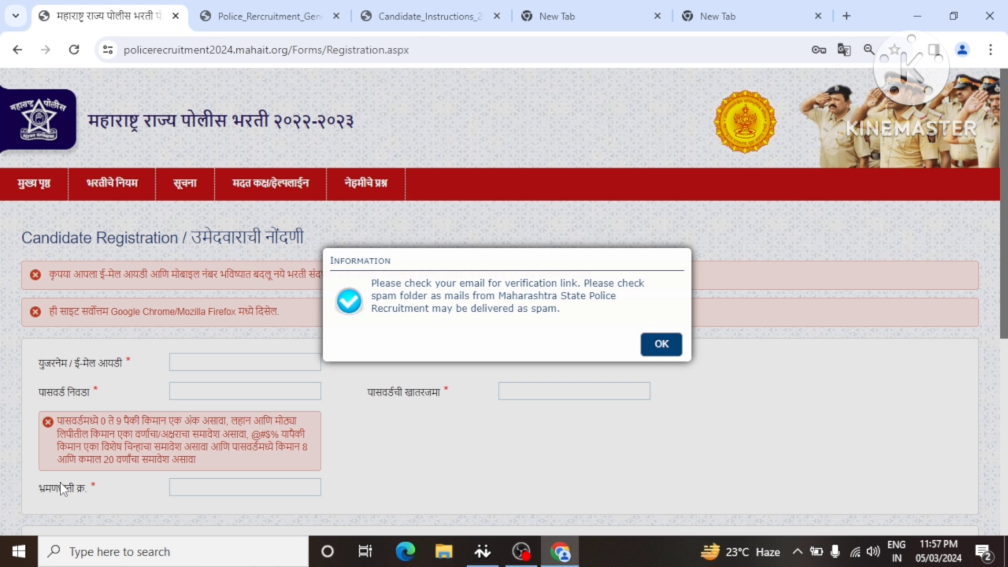
- Dismiss the e-mail verification notice and log in to the portal with the registered e-mail, account password and captcha text
left_click(675, 354)
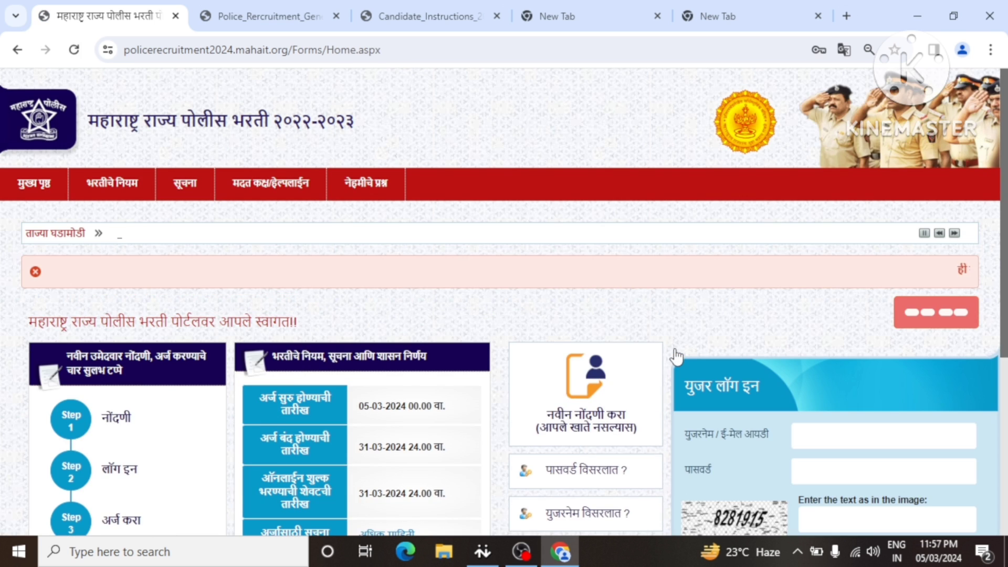
scroll(645, 328, "down", 3)
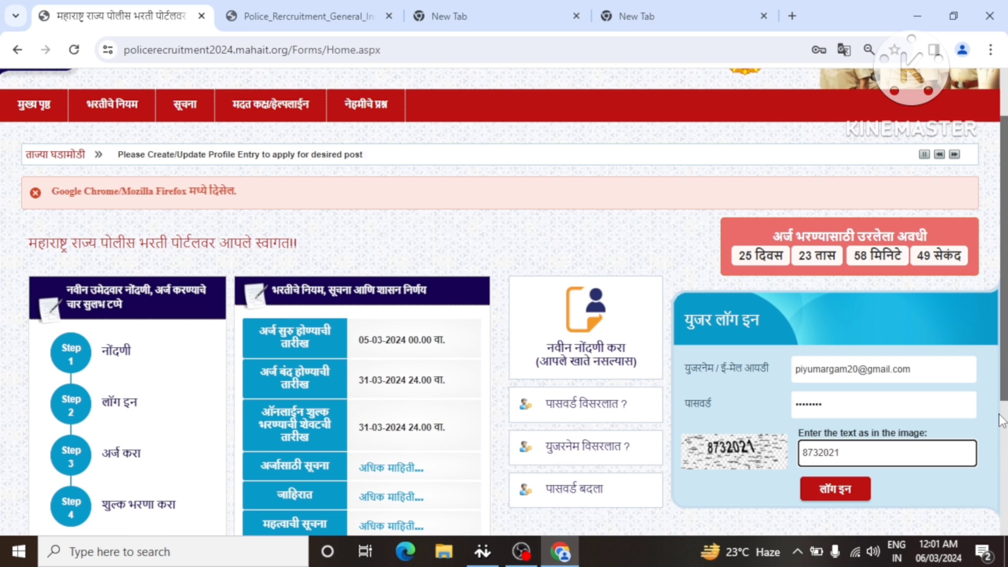
left_click(964, 369)
left_click(938, 402)
left_click(907, 460)
left_click(851, 488)
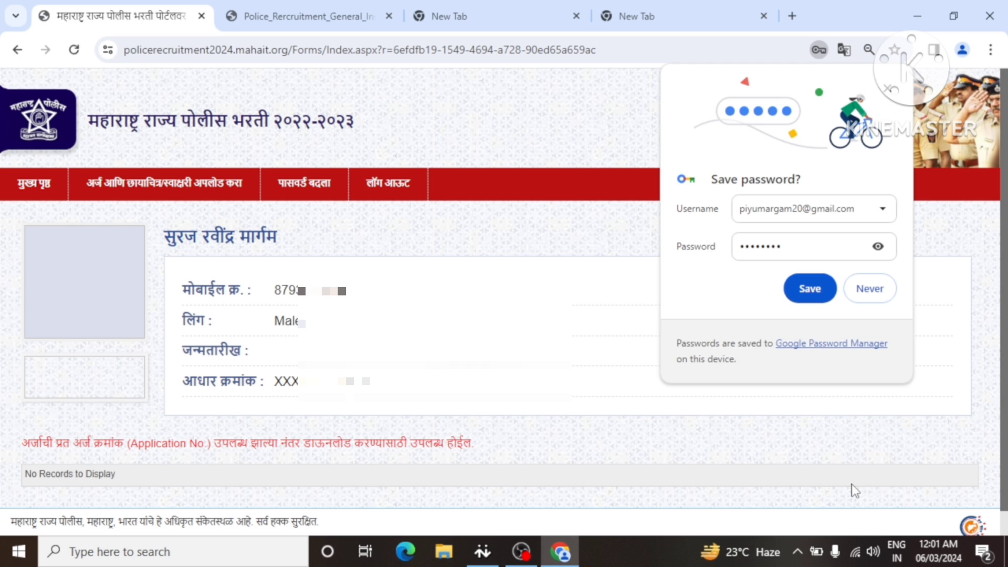
- Open the application form for a post (पदासाठी अर्ज करा) and review its stages and personal details section
scroll(851, 484, "down", 1)
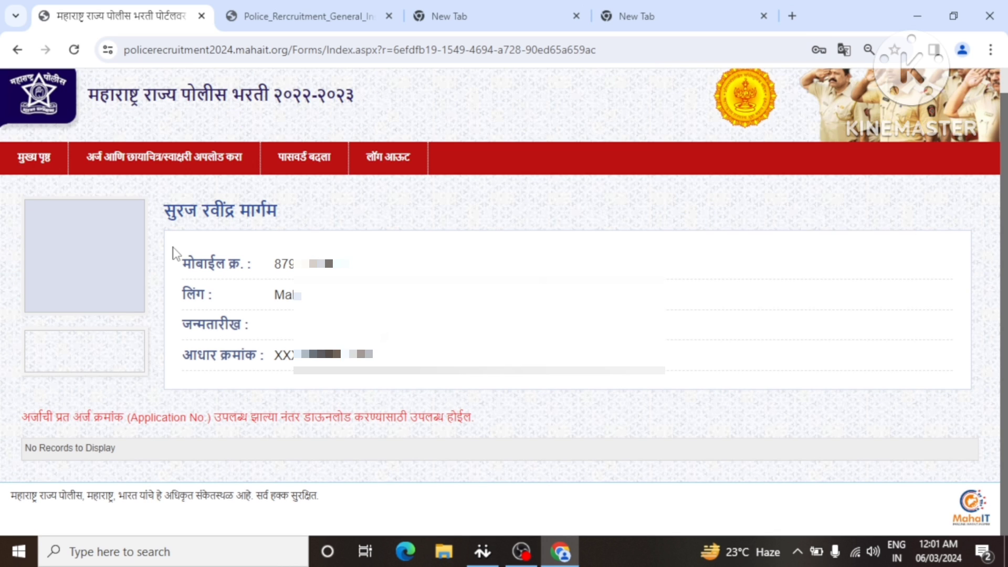
mouse_move(163, 166)
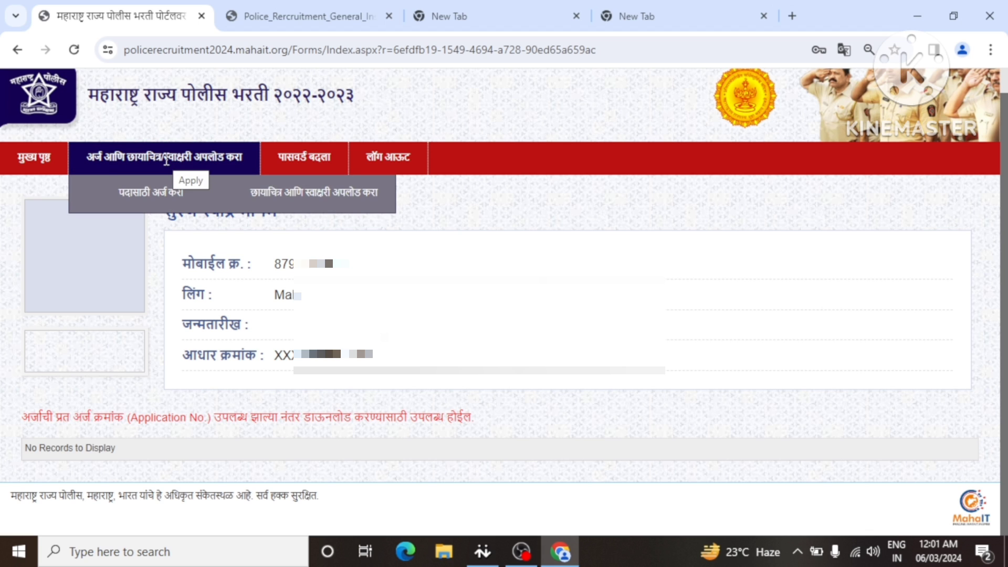
left_click(159, 196)
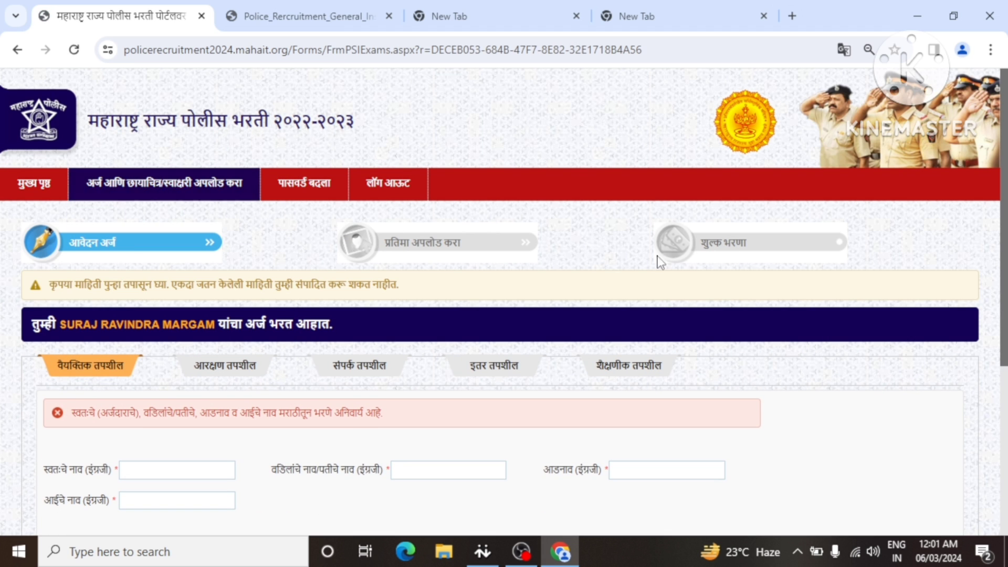
scroll(804, 368, "down", 2)
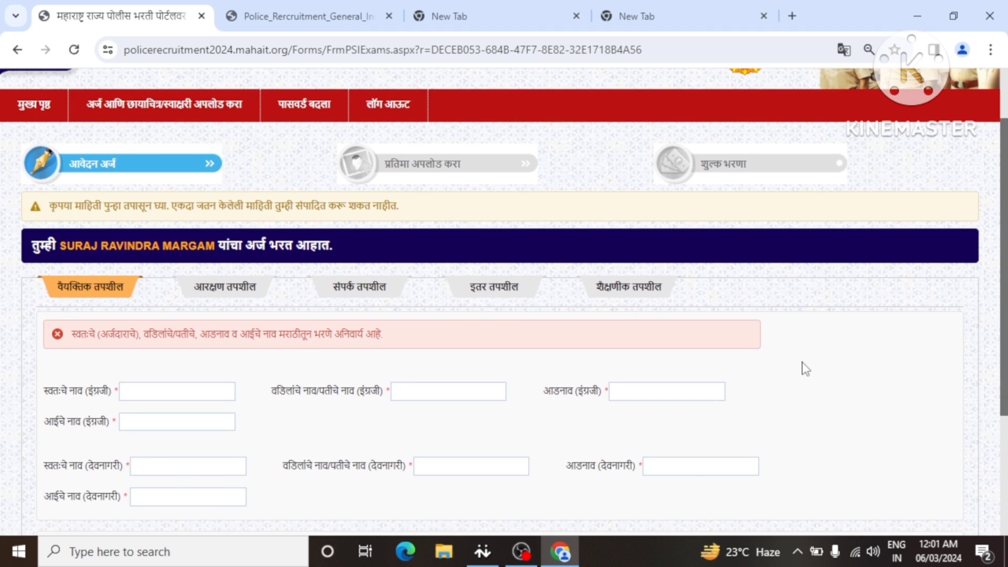
scroll(804, 368, "down", 3)
scroll(803, 366, "up", 5)
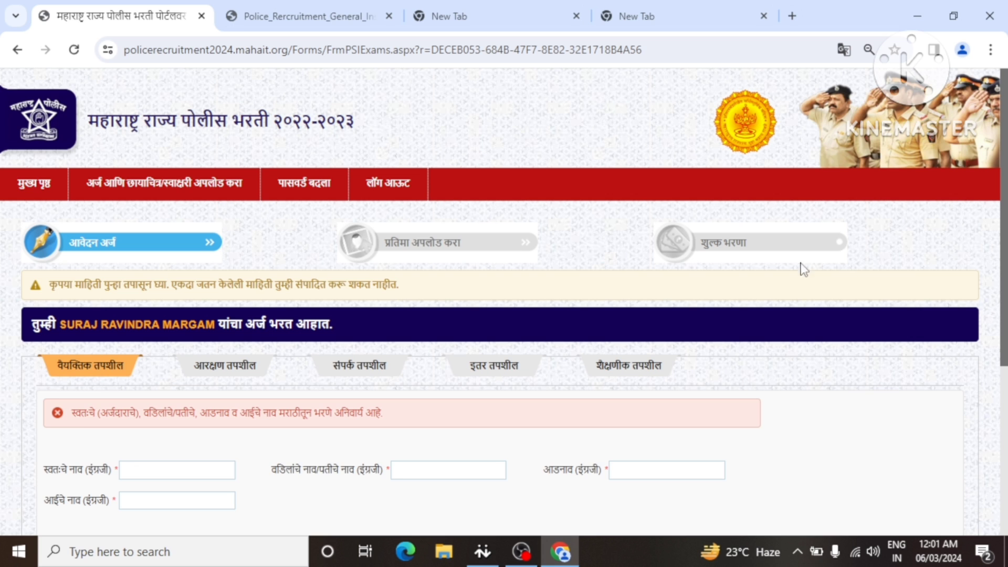
scroll(252, 318, "down", 2)
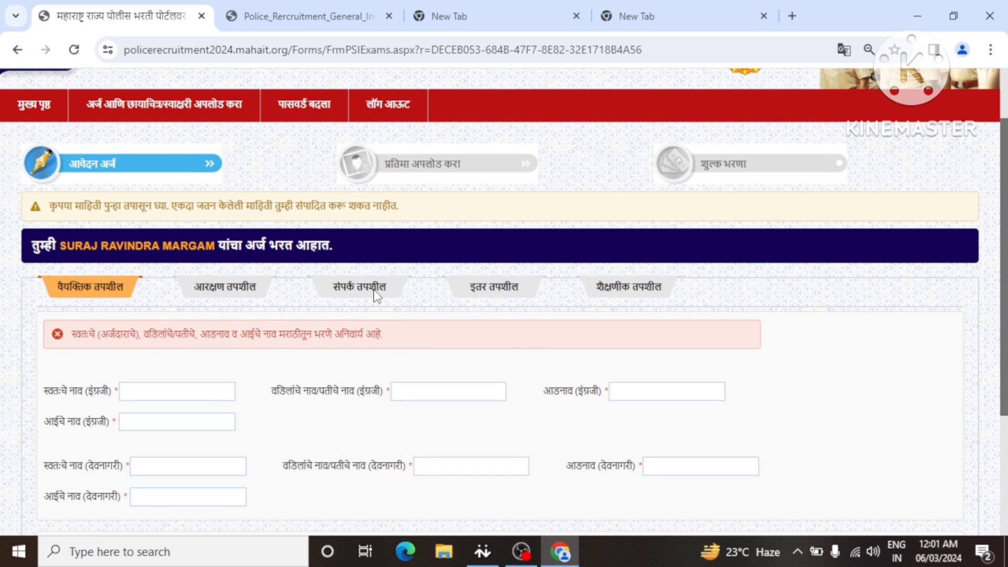
scroll(445, 310, "down", 2)
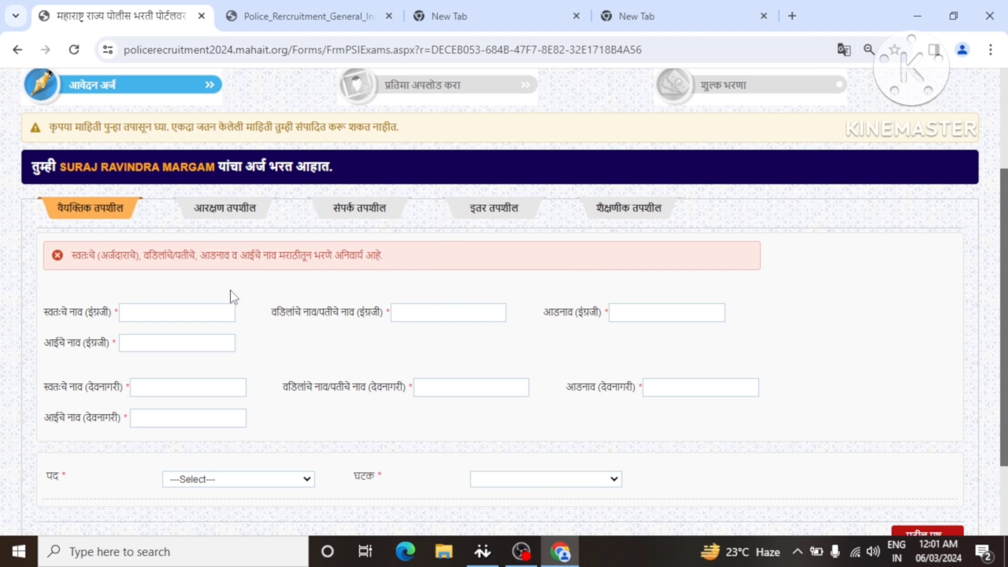
- Go through the English name fields for the applicant, father or husband, surname and mother in the personal details
left_click(178, 313)
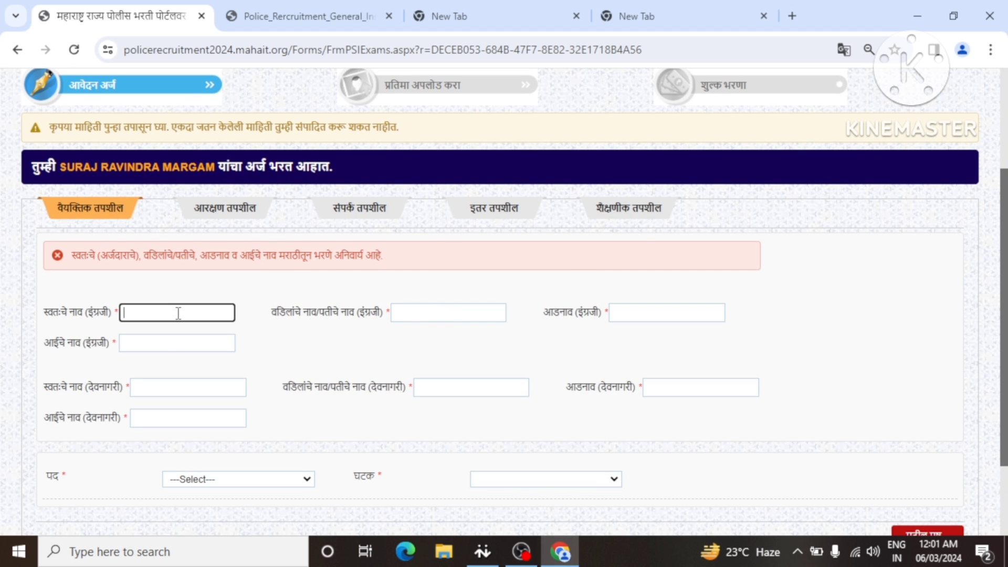
left_click(414, 313)
left_click(638, 314)
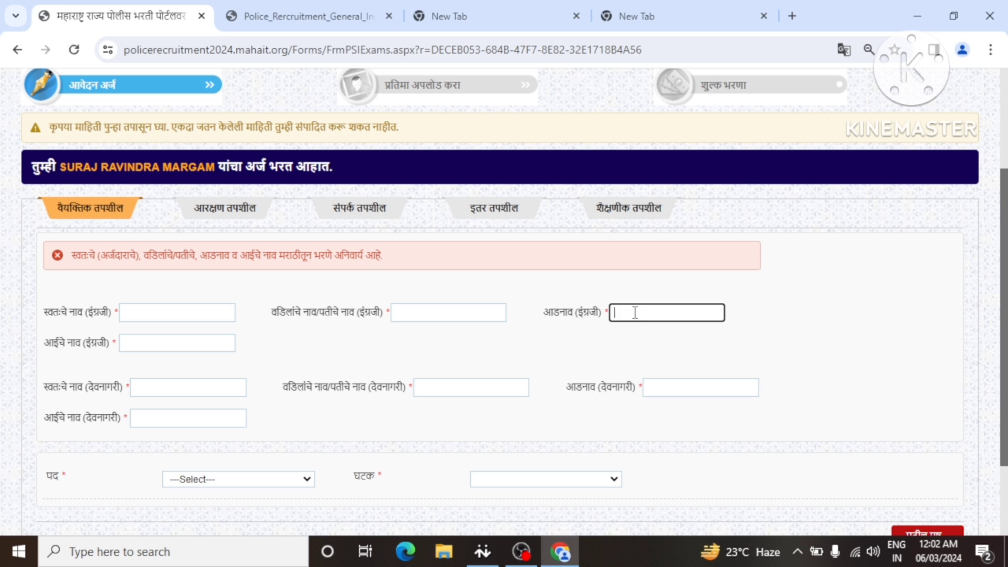
left_click(181, 342)
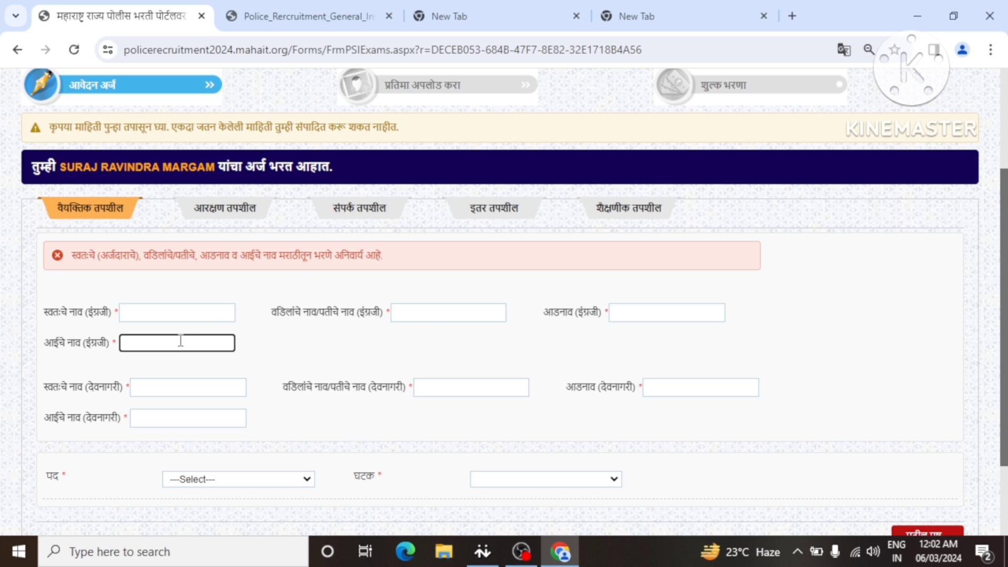
- Select Police Constable as the post (पद) in the application form and browse the units (घटक) offered for it
scroll(182, 347, "down", 2)
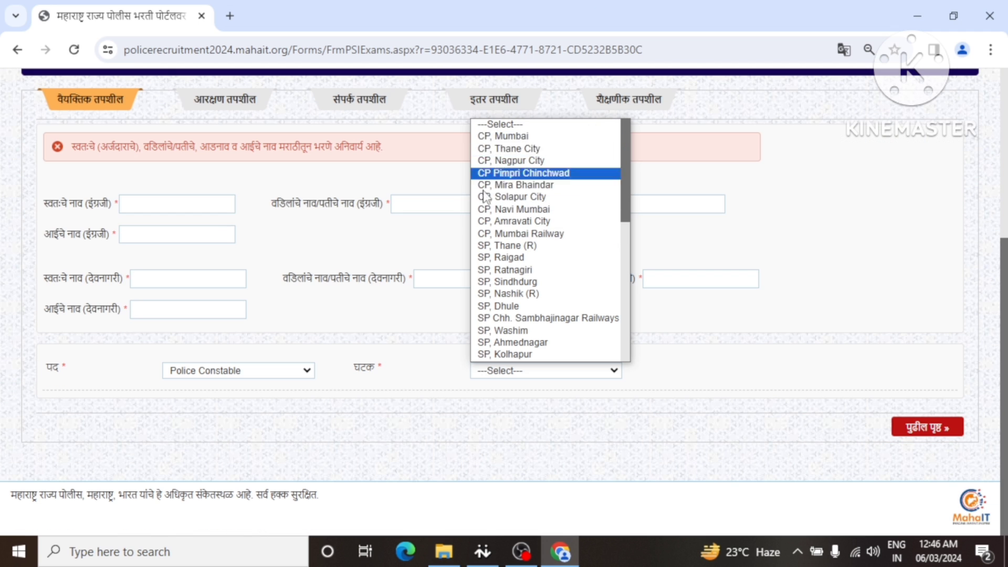
left_click(361, 336)
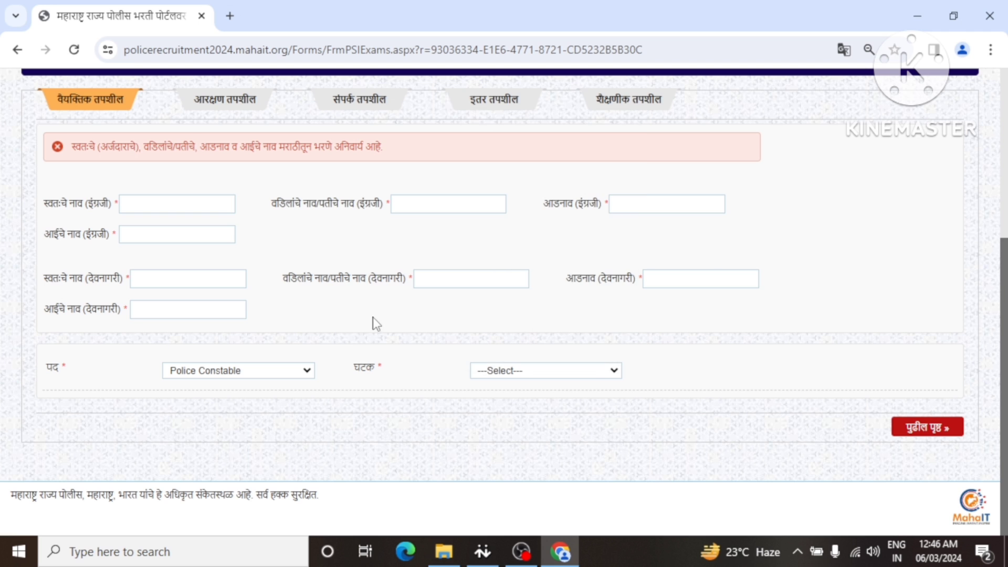
left_click(289, 369)
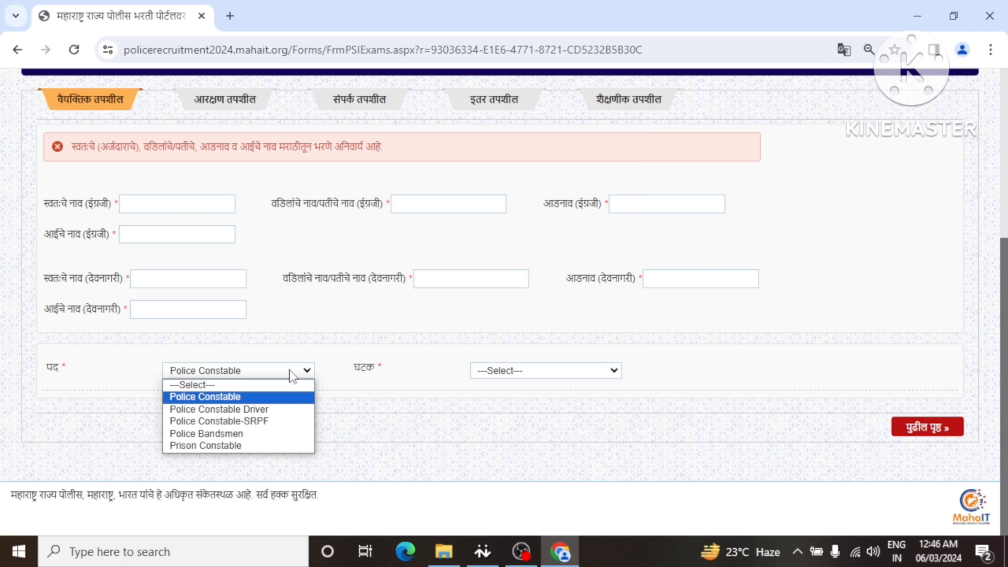
left_click(271, 403)
left_click(511, 369)
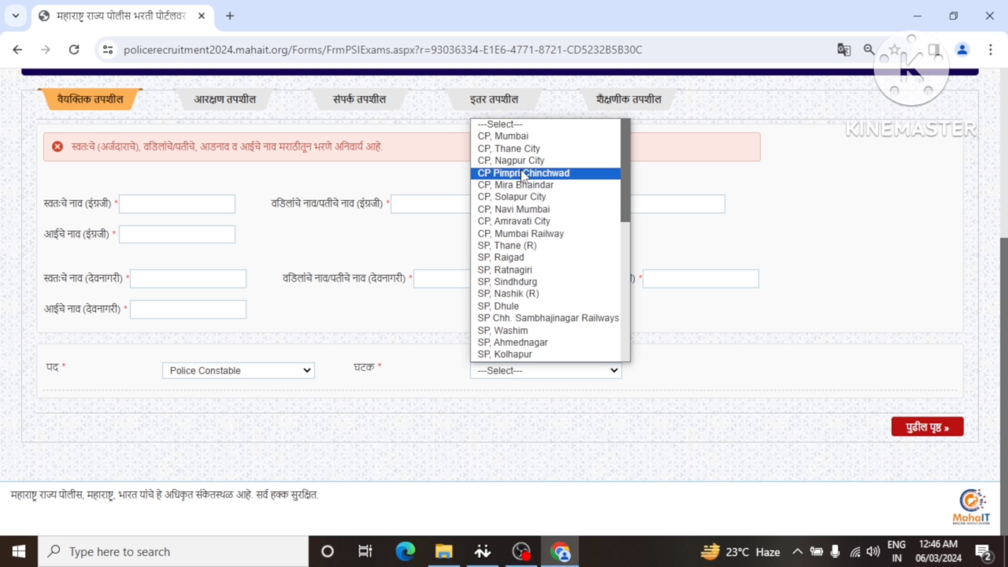
mouse_move(623, 203)
left_mouse_down()
mouse_move(628, 298)
mouse_move(623, 193)
left_mouse_up()
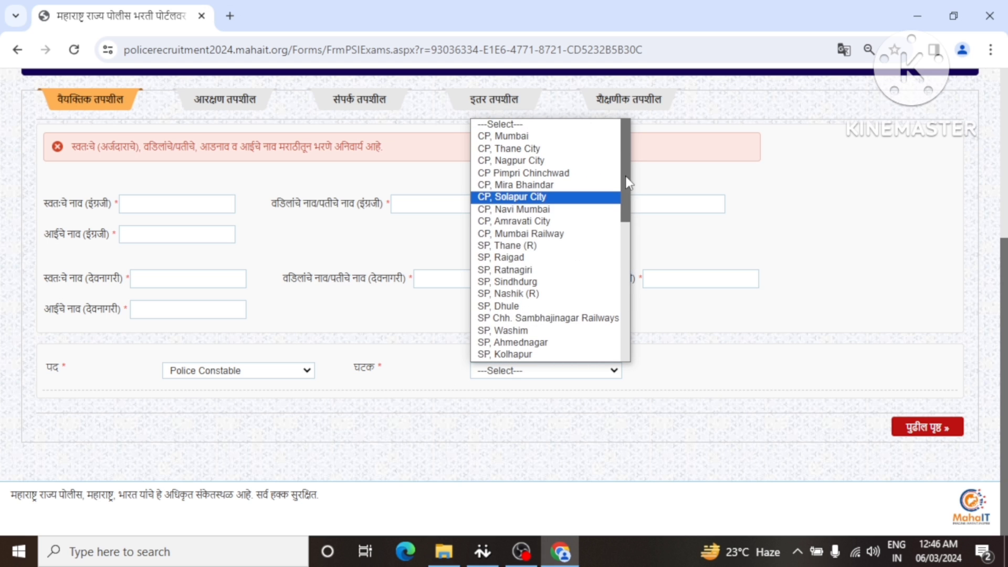
- Change the application's post to Police Constable Driver and look at the units offered for it
left_click(288, 373)
left_click(269, 409)
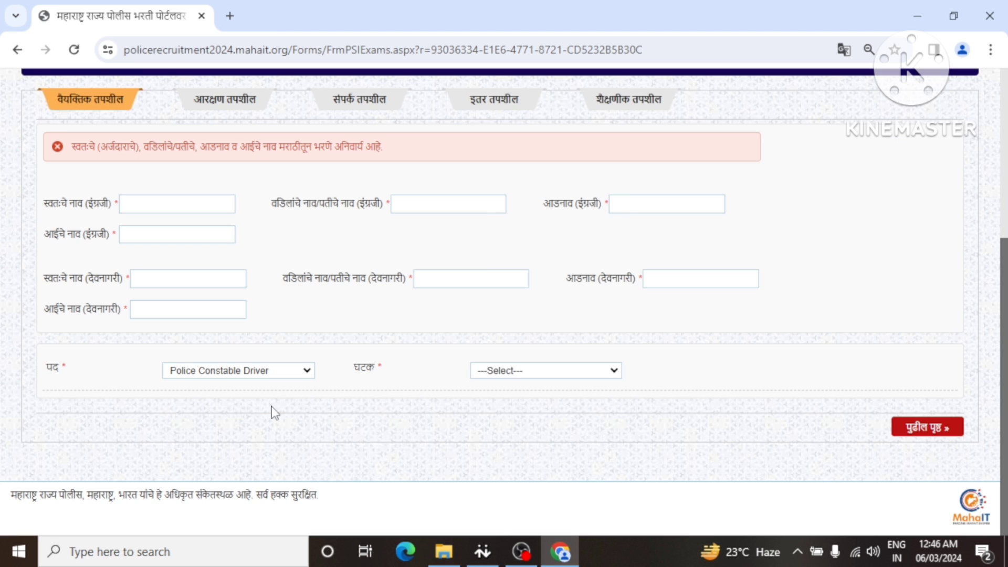
left_click(518, 377)
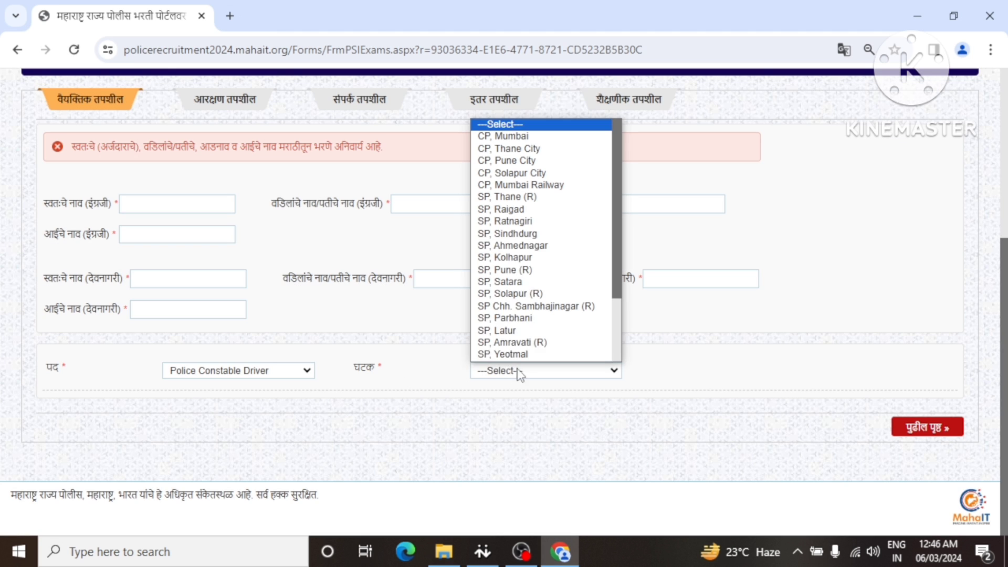
- Choose Police Constable as the post and CP, Mumbai as the unit, complete the name fields, and proceed to the reservation details (आरक्षण तपशील)
left_click(308, 371)
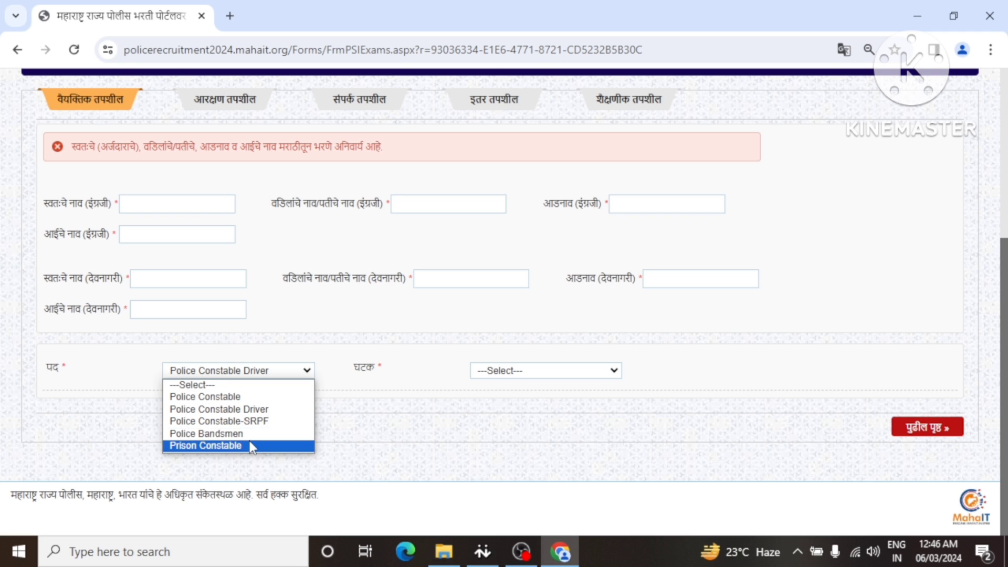
left_click(284, 396)
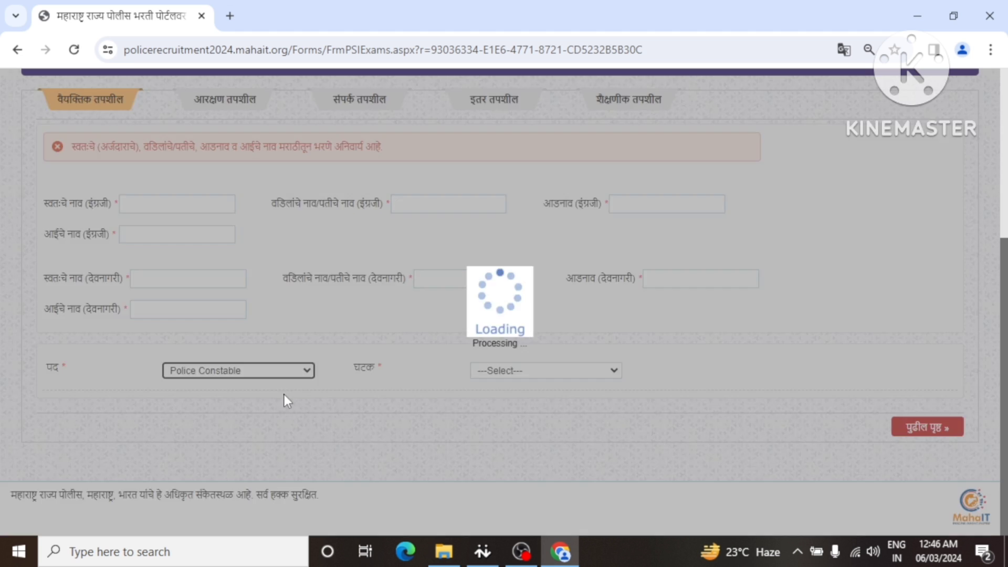
left_click(522, 370)
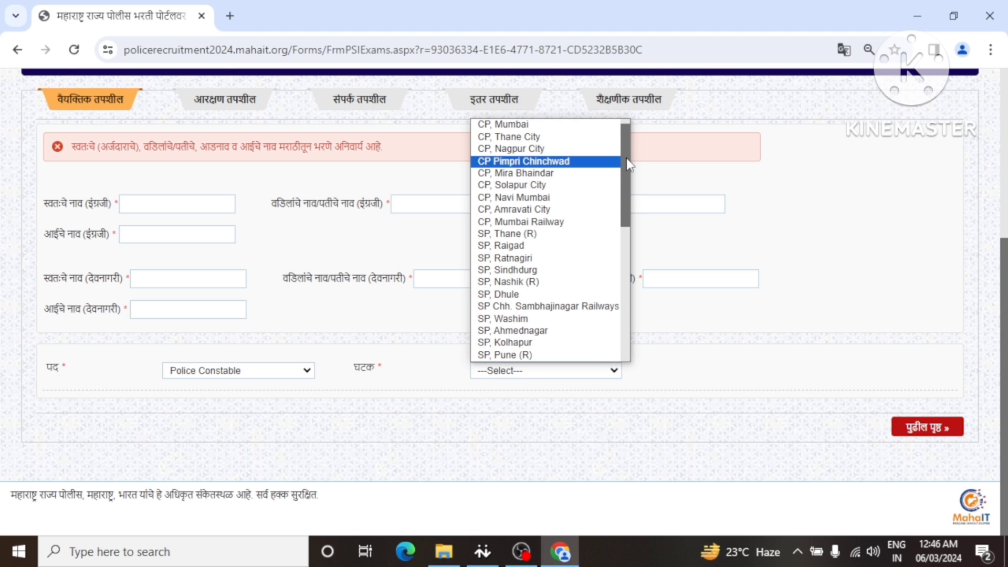
left_click_drag(626, 159, 626, 124)
left_click(572, 140)
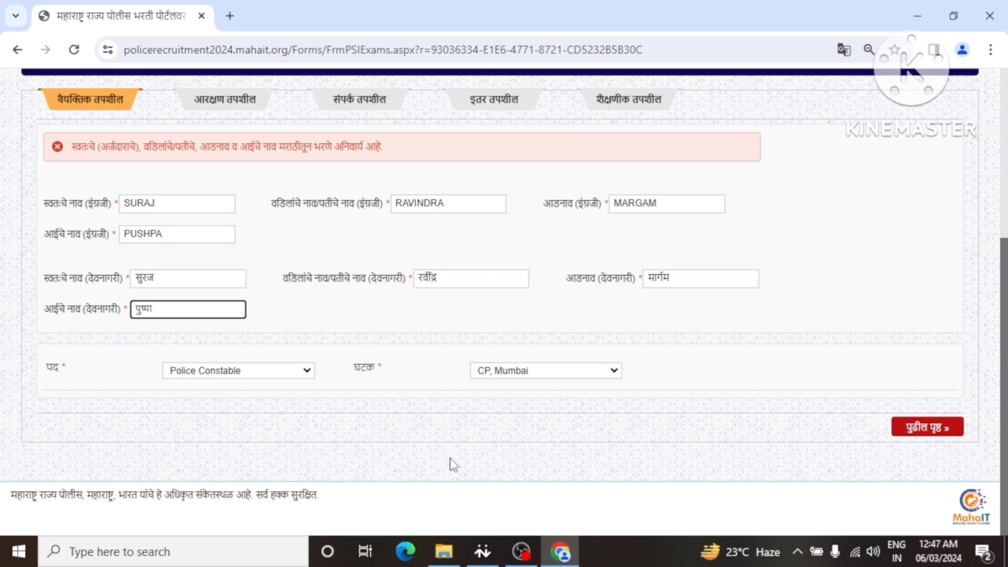
left_click(917, 428)
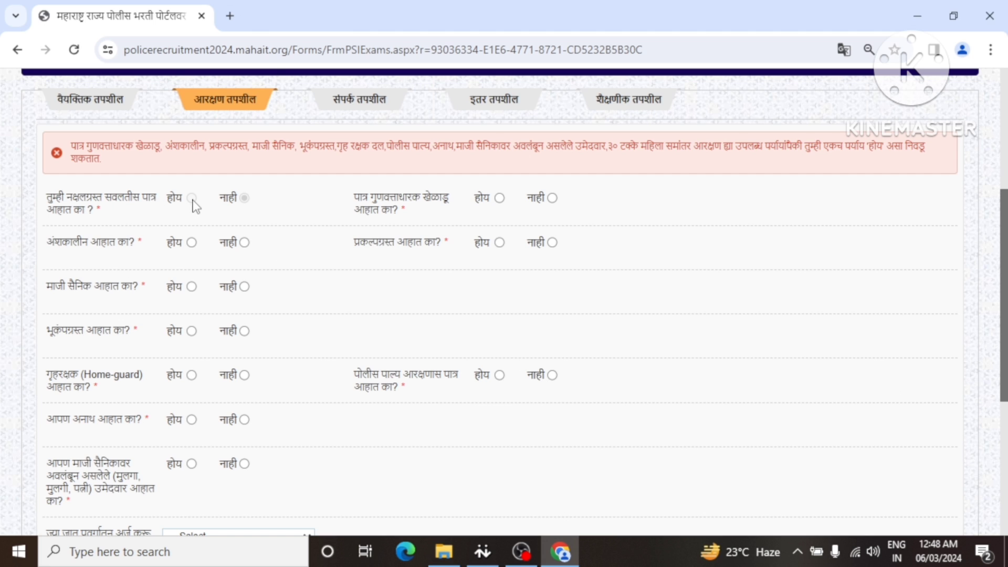
- Answer नाही (No) to all the selectable reservation questions, including part-time (अंशकालीन) and Home-guard
left_click(191, 242)
left_click(245, 242)
left_click(191, 375)
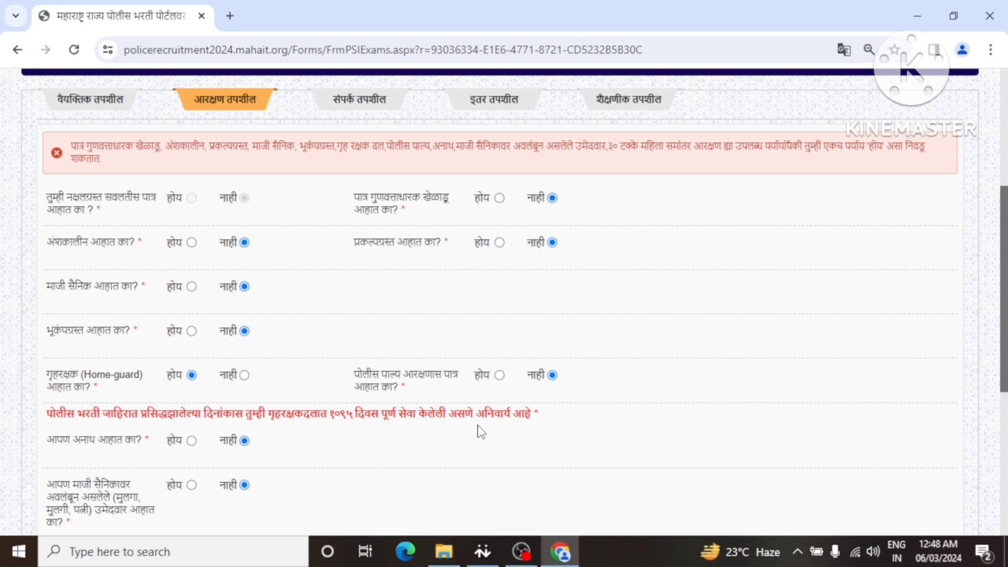
left_click(244, 375)
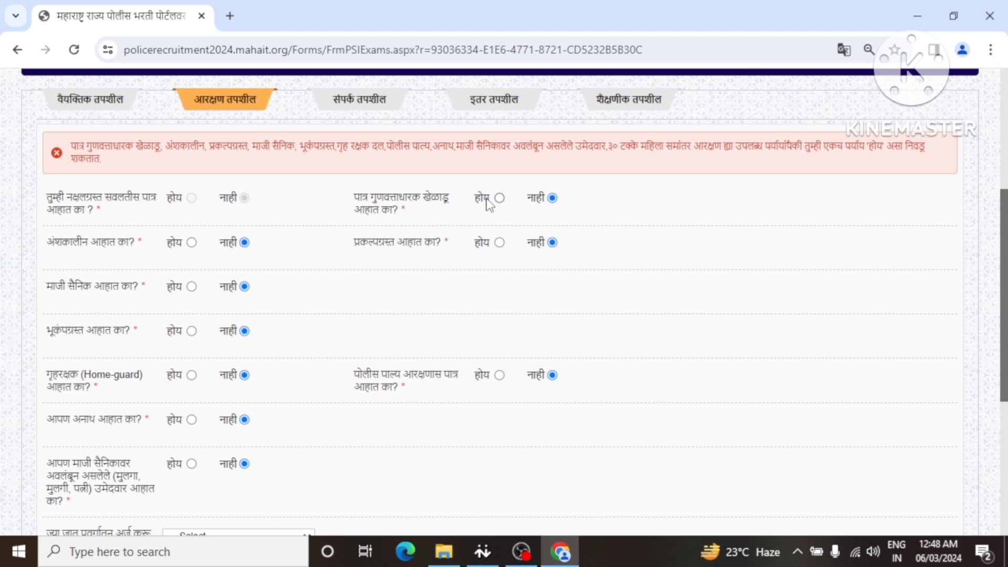
- Select SBC as the caste category for social reservation (सामाजिक आरक्षण)
scroll(458, 305, "down", 2)
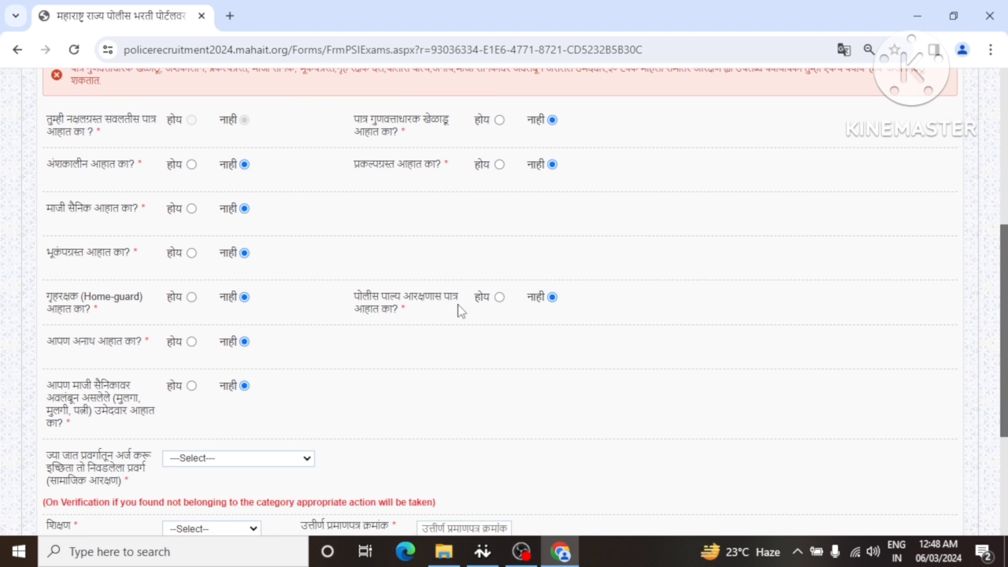
scroll(236, 388, "down", 2)
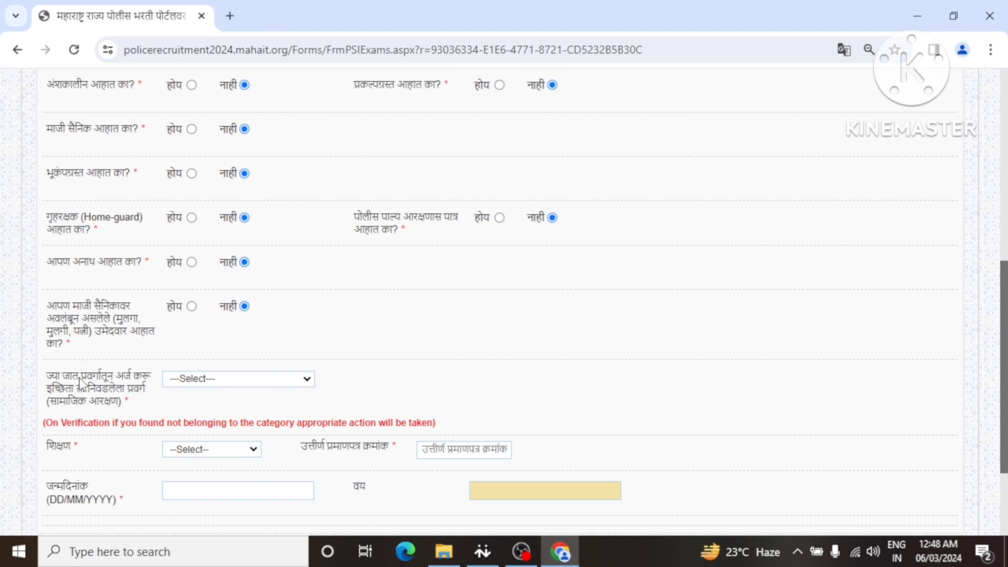
left_click(256, 383)
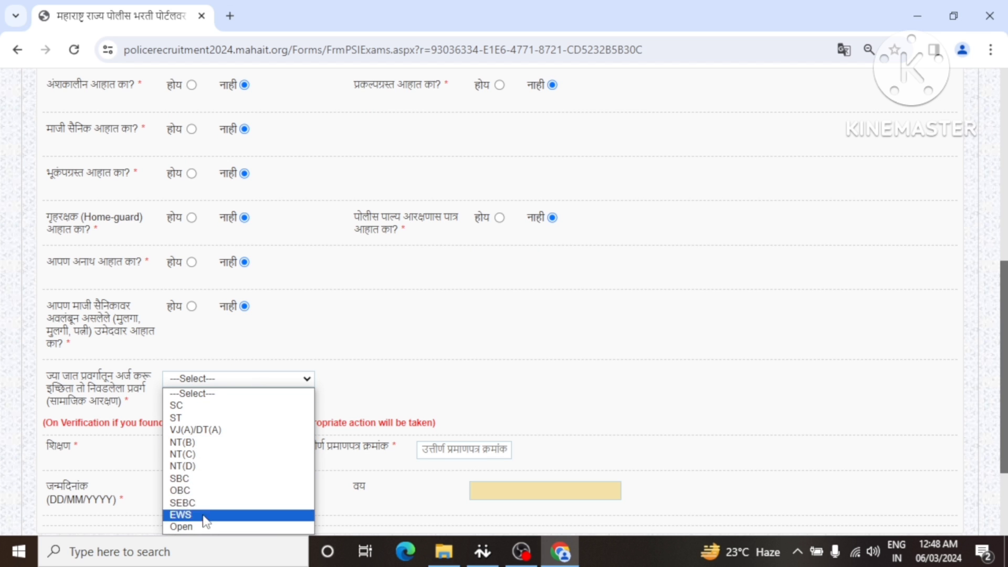
scroll(332, 394, "down", 2)
left_click(230, 303)
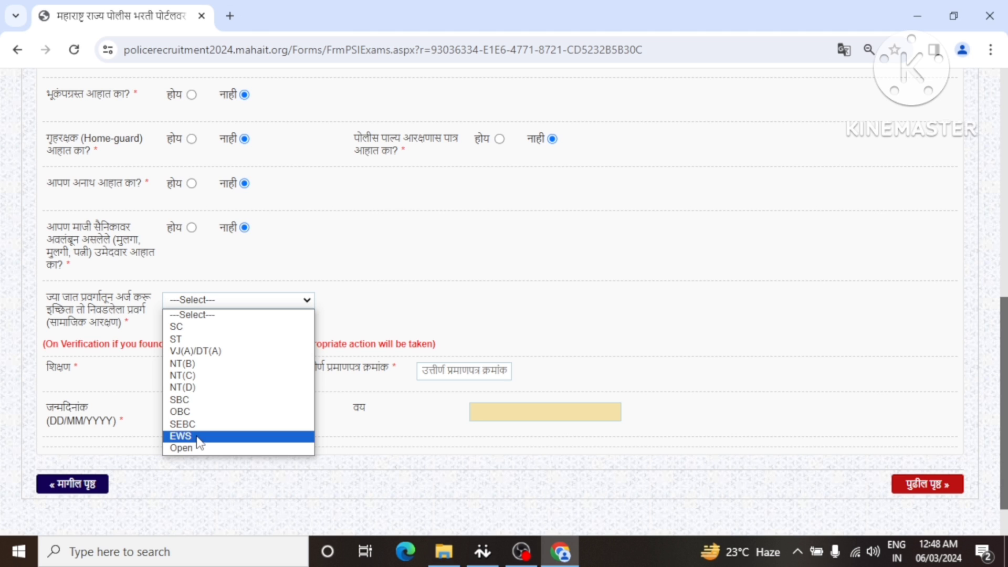
left_click(204, 401)
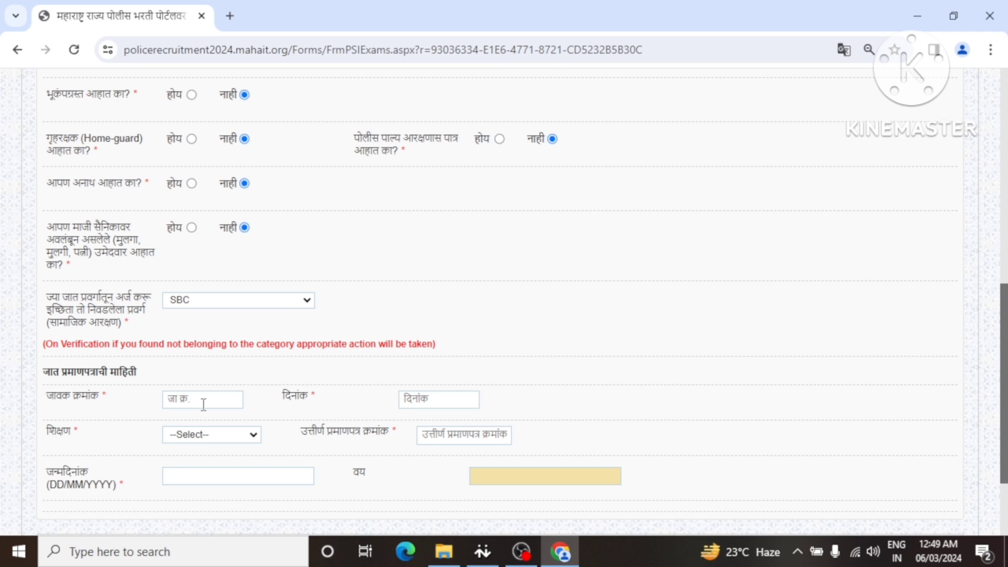
- Set the education to एच.एस.सी / 12th, fill in the certificate details and date of birth, and continue to the contact details (संपर्क तपशील)
left_click(242, 438)
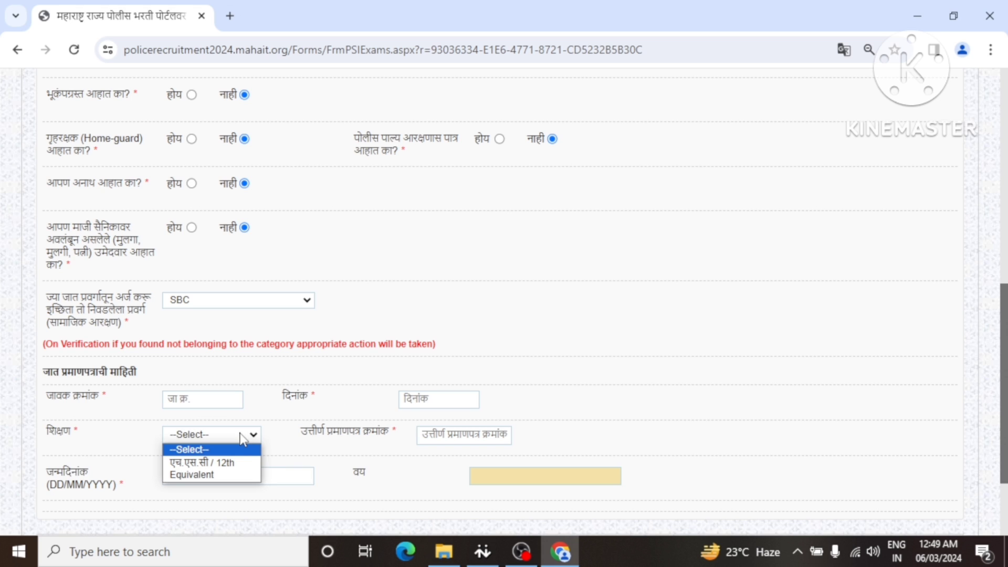
left_click(244, 461)
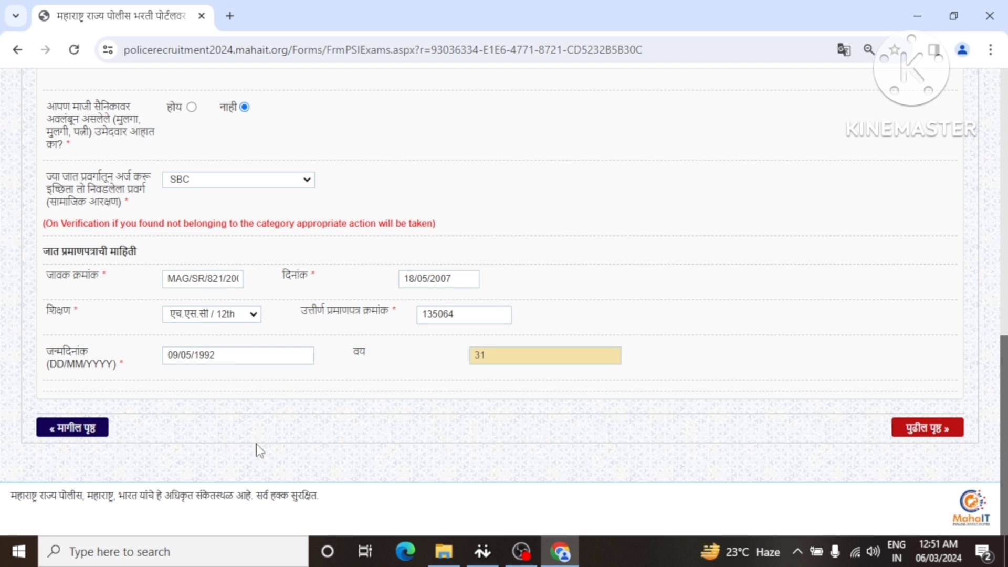
left_click(898, 440)
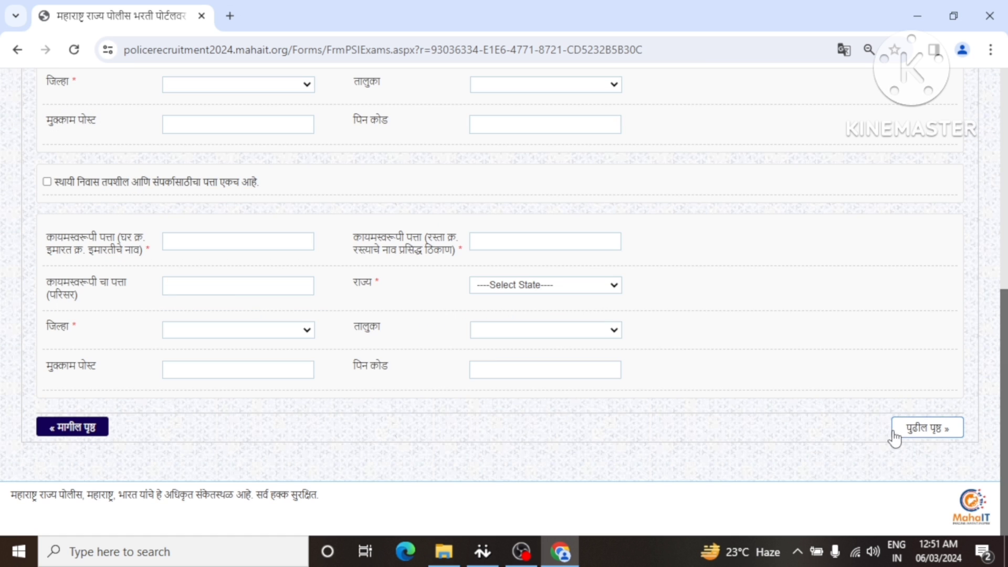
- Go through the contact address fields for house or building, street or landmark, and locality (परिसर)
scroll(720, 444, "up", 3)
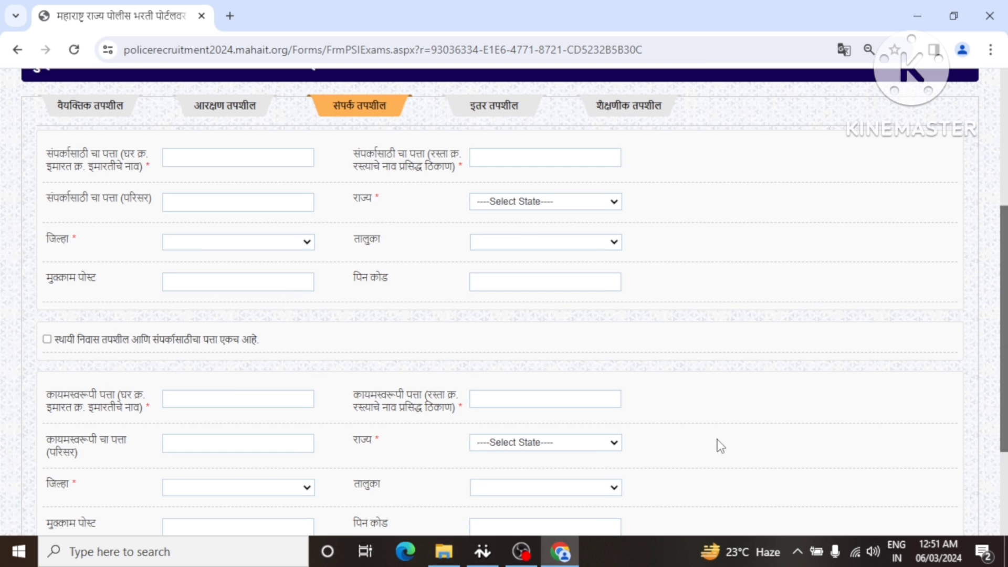
left_click(180, 159)
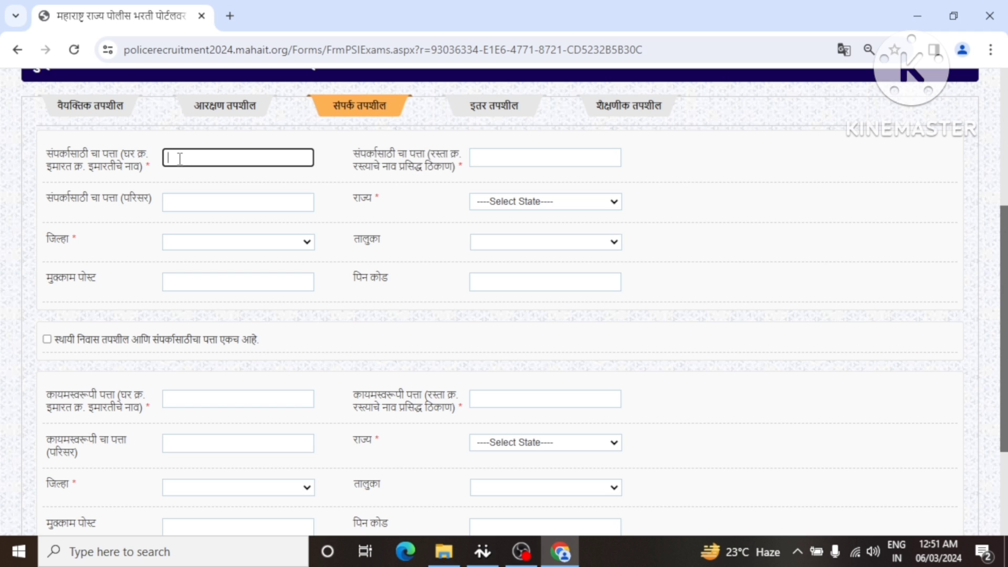
left_click(512, 156)
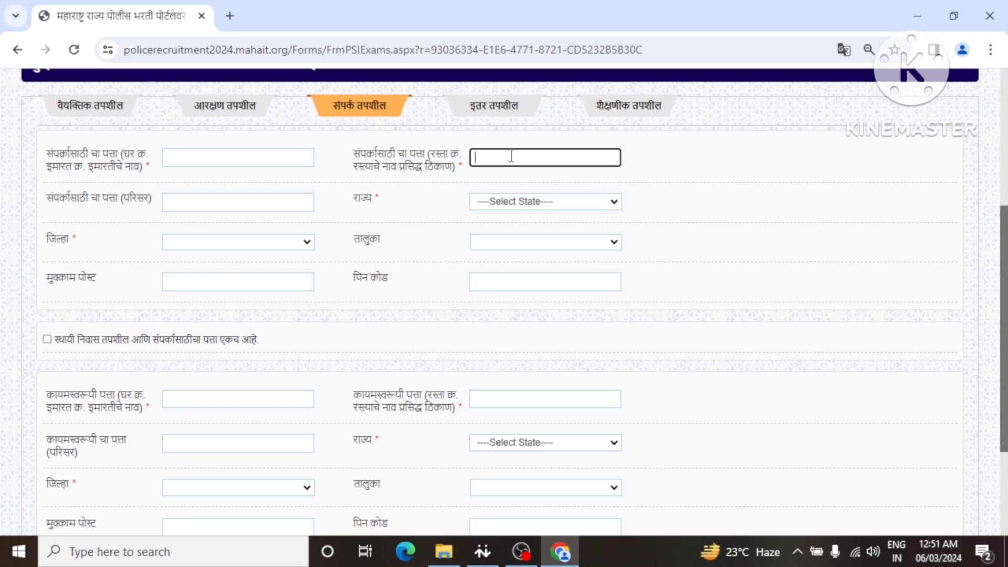
left_click(188, 206)
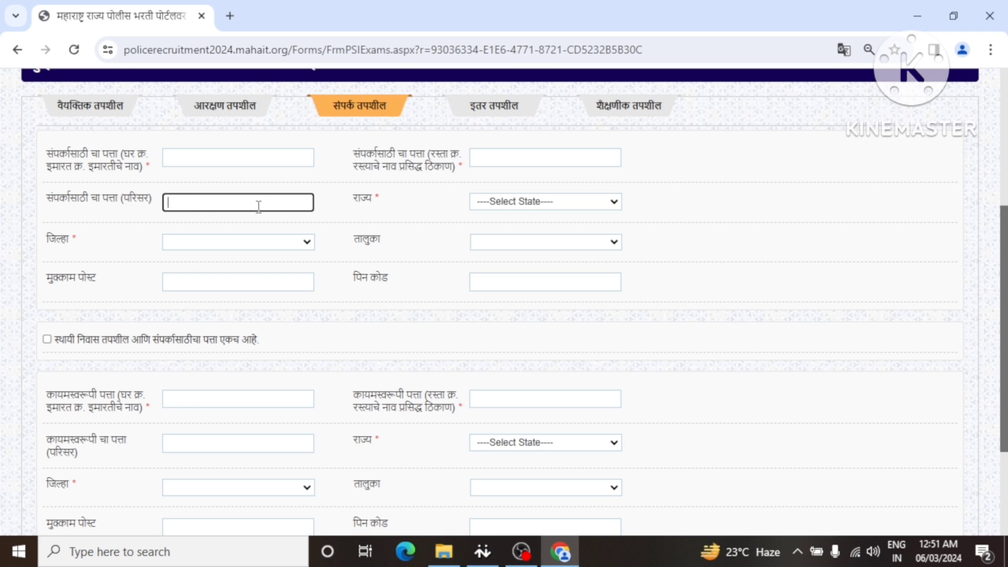
- Select MAHARASHTRA as the contact address state, along with the applicant's district (जिल्हा) and taluka (तालुका)
left_click(493, 205)
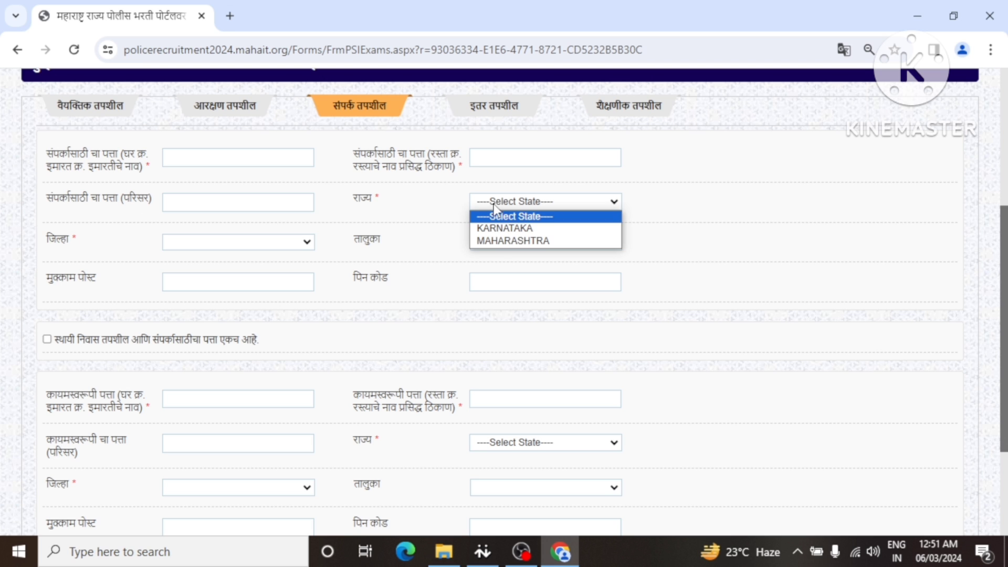
left_click(499, 241)
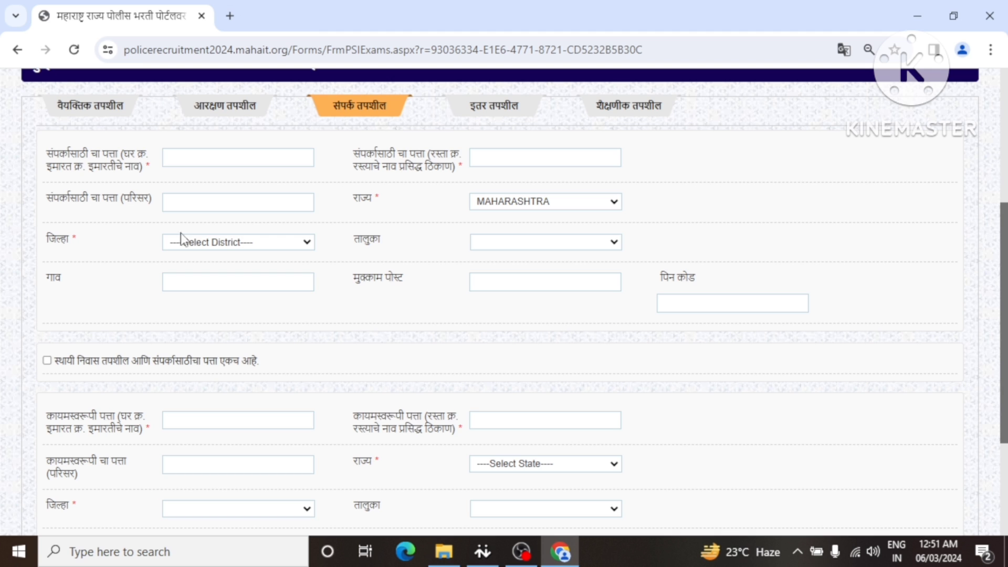
left_click(195, 242)
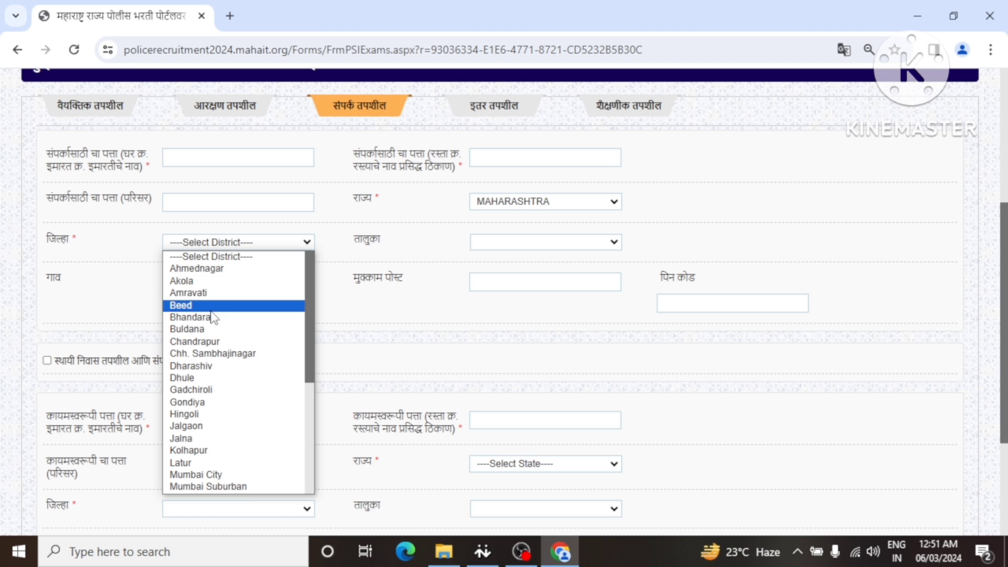
key("s")
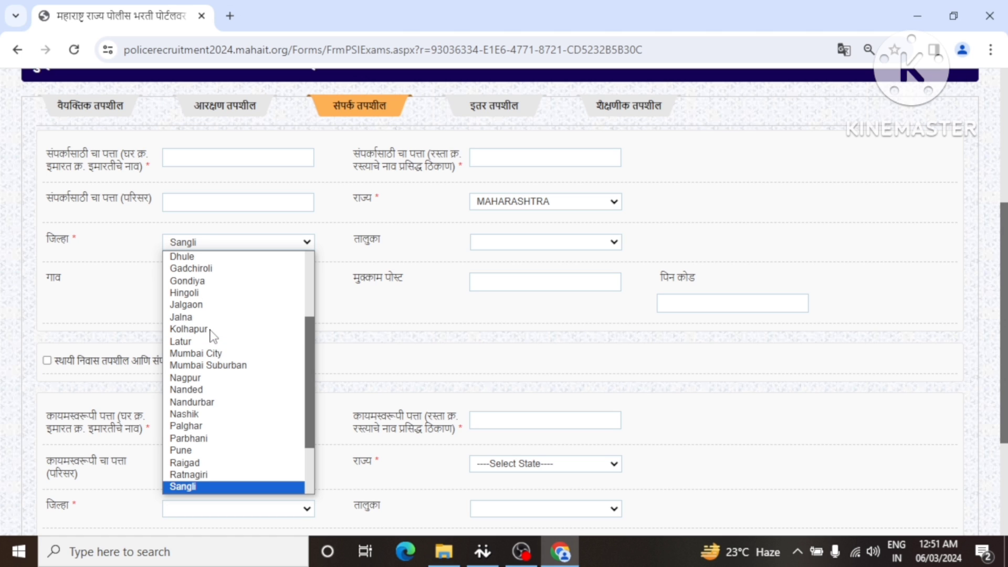
left_click_drag(315, 352, 312, 386)
left_click(215, 461)
left_click(510, 241)
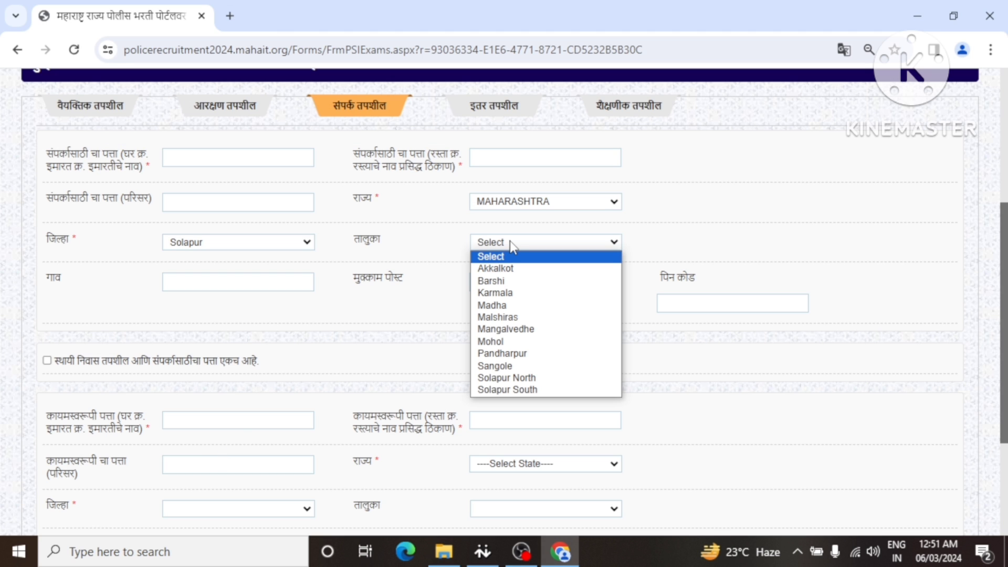
key("s")
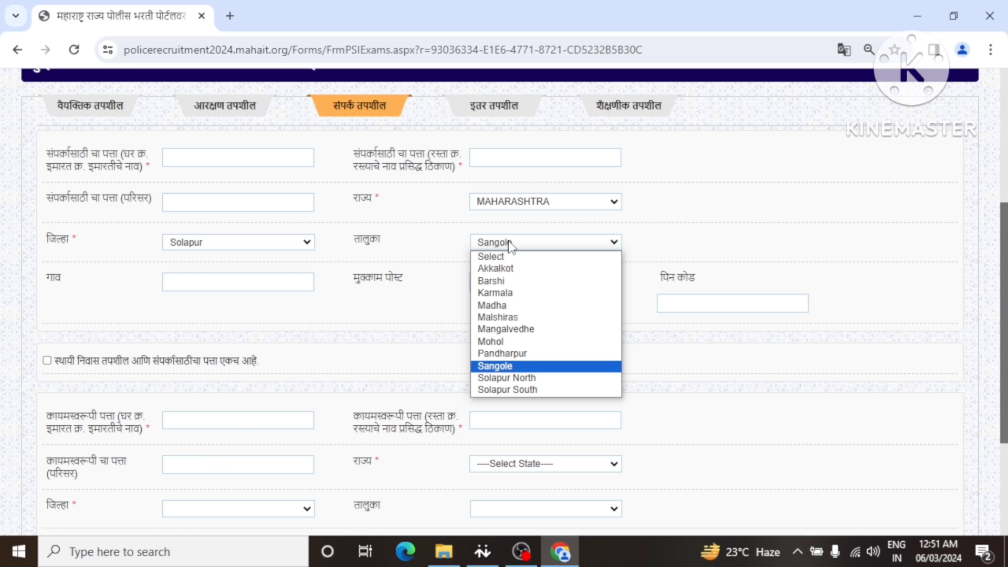
left_click(521, 391)
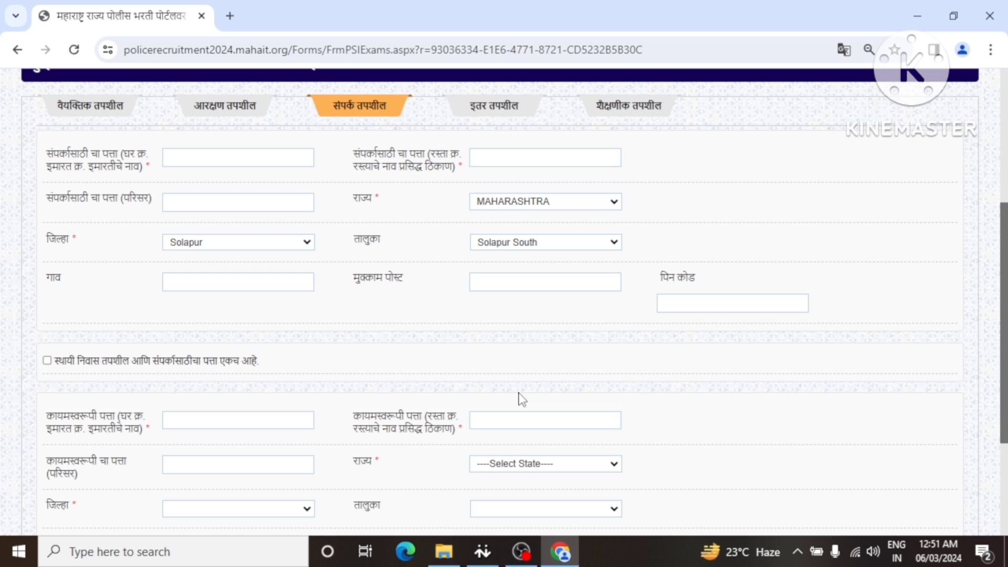
- Enter the applicant's village (गाव), post office locality (मुक्काम पोस्ट) and postal code in the contact address
left_click(220, 284)
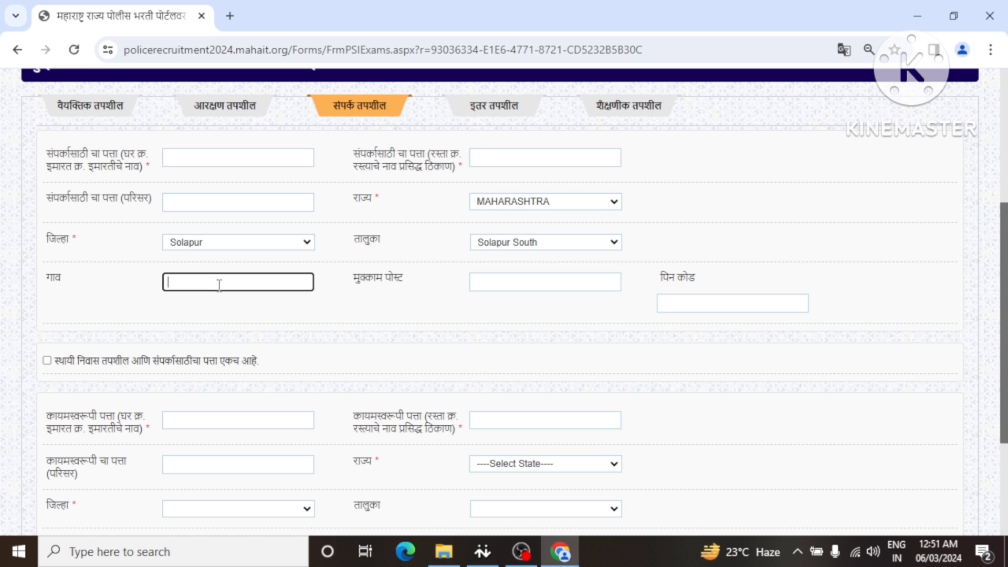
type("SOLAPUR")
left_click(502, 280)
type("SOLAPUR")
left_click(693, 306)
type("413005")
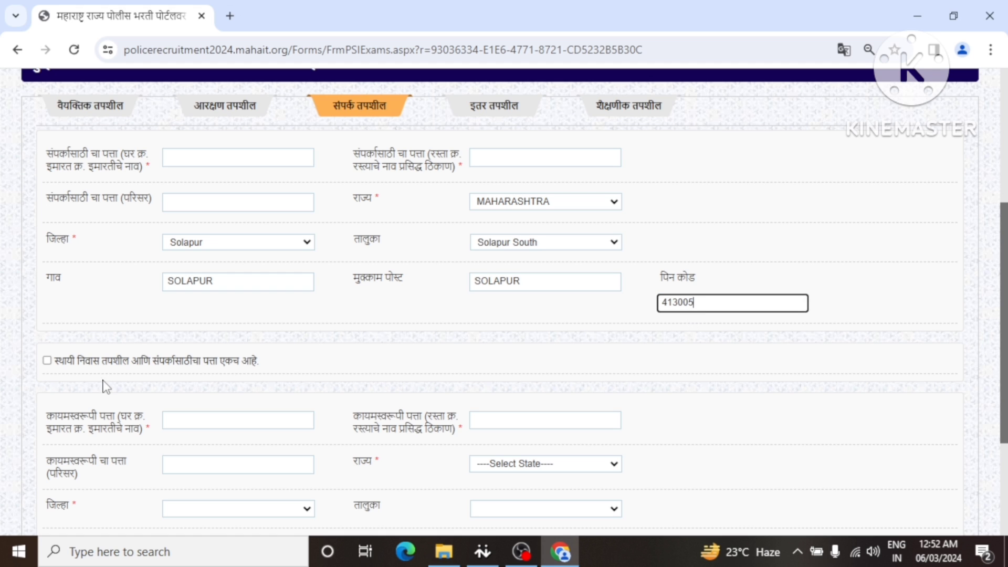
- Mark the permanent address as the same as the contact address and continue to the other details section (इतर तपशील)
left_click(45, 361)
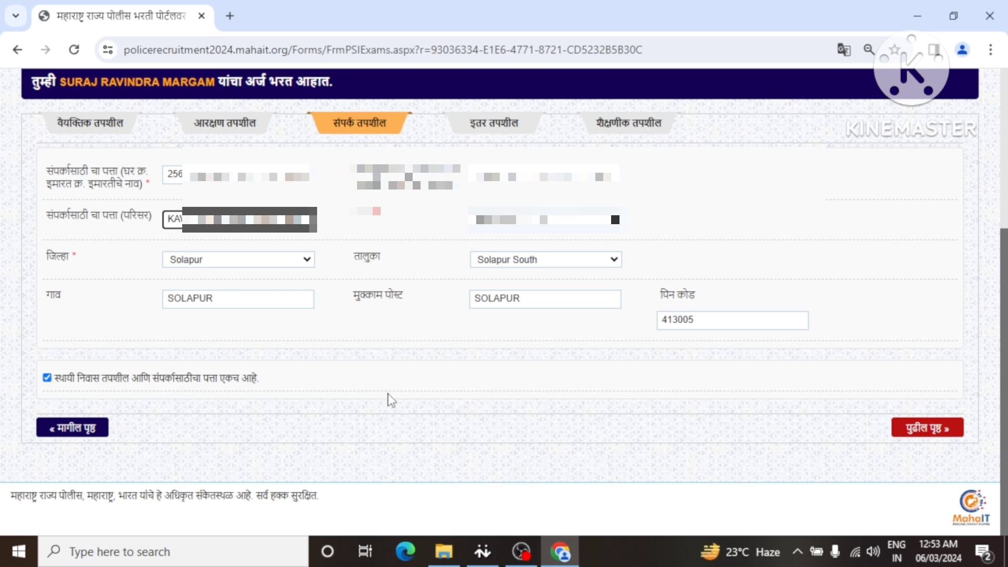
left_click(47, 377)
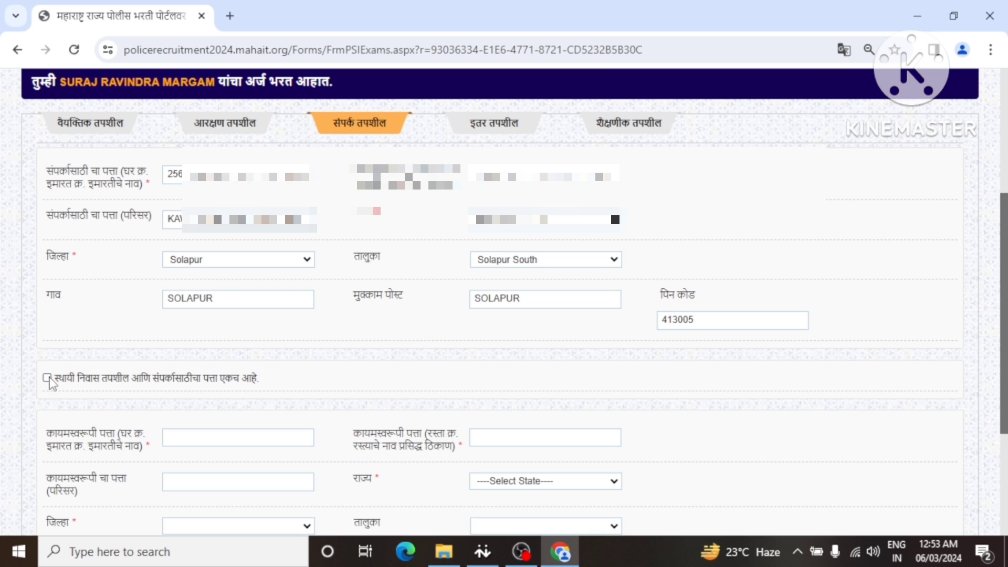
scroll(105, 409, "down", 4)
scroll(157, 418, "up", 2)
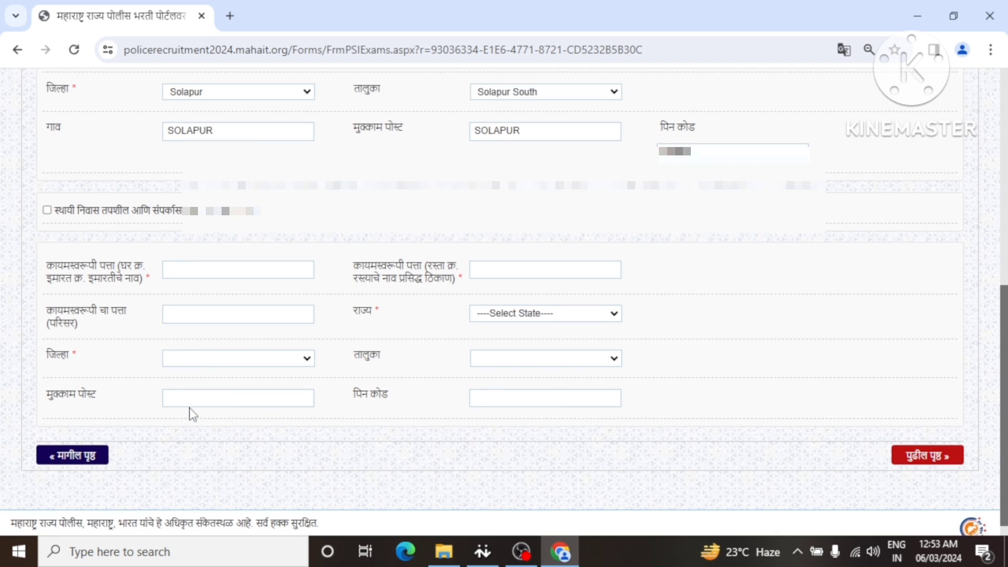
left_click(49, 261)
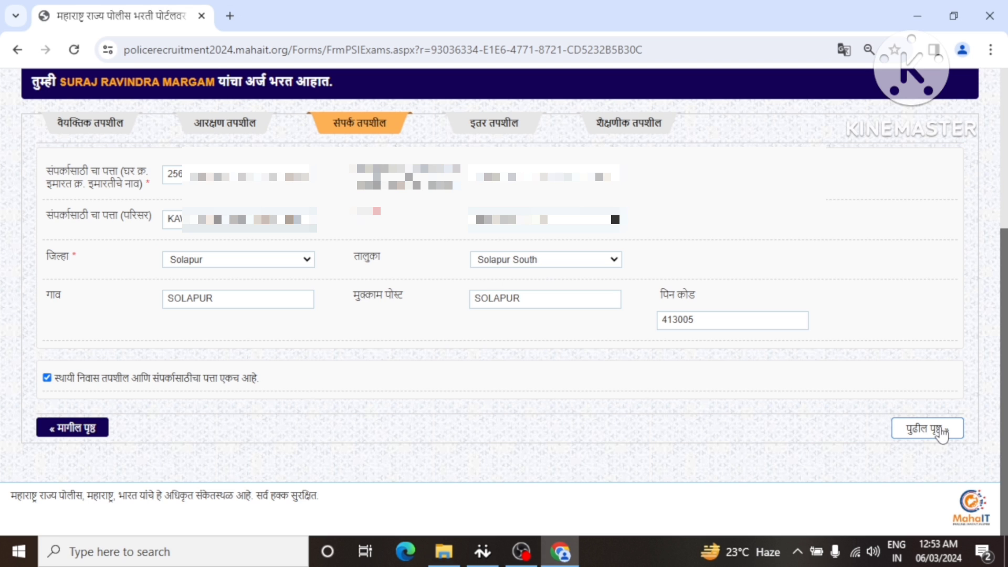
left_click(940, 431)
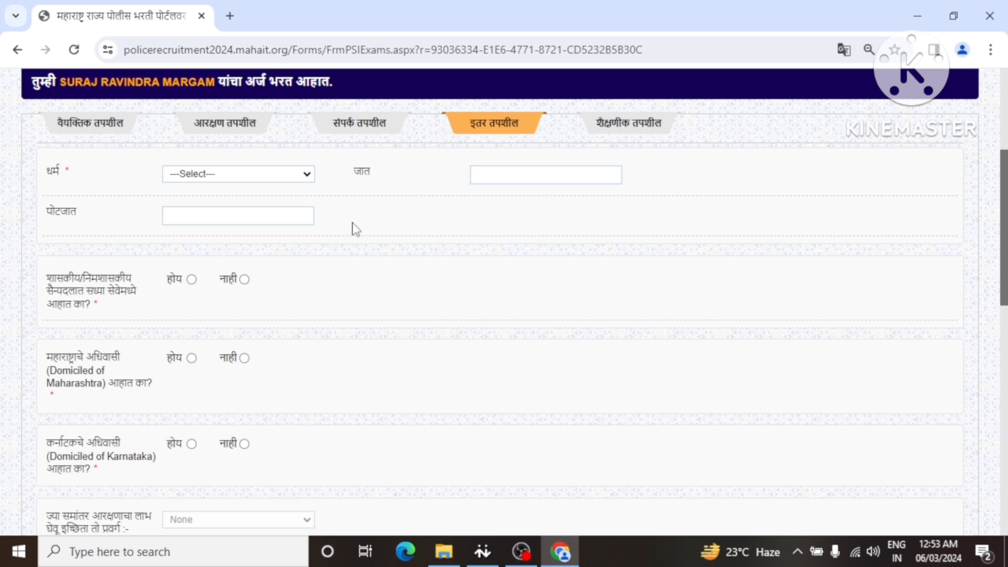
- Select Hindu as the religion (धर्म) in the other details section
left_click(275, 175)
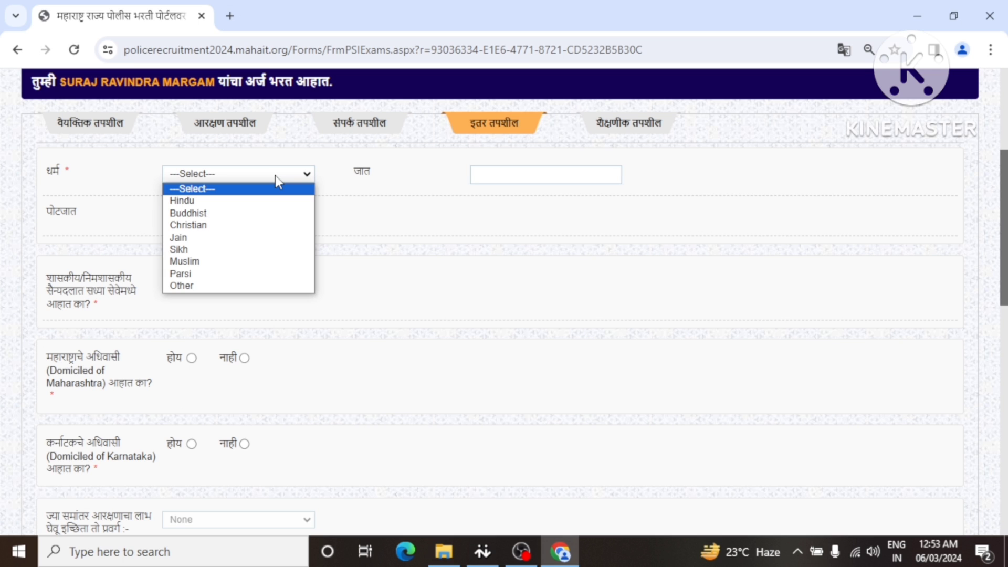
left_click(209, 200)
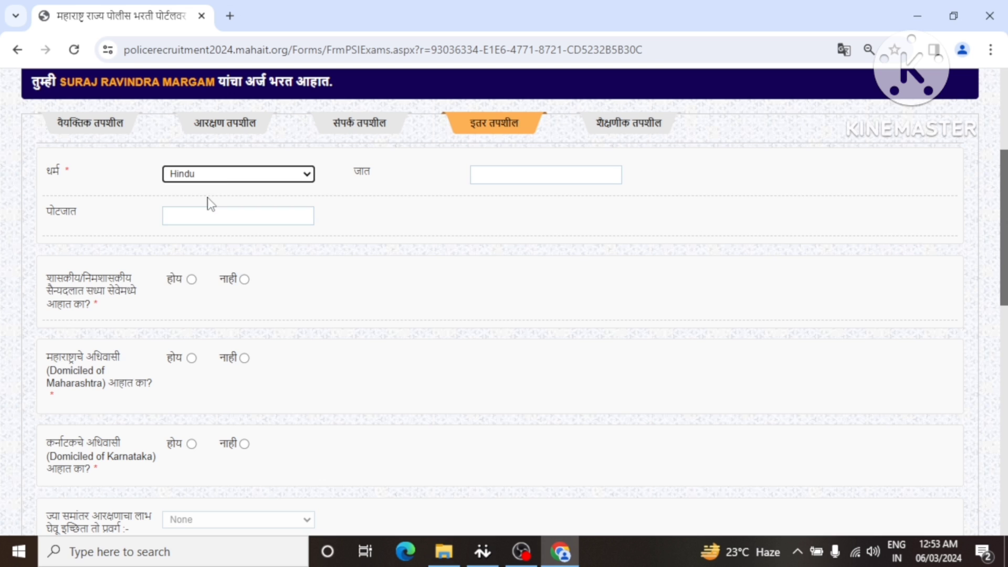
- Keep Hindu as the religion (धर्म) and enter SBC as the caste (जात)
left_click(213, 177)
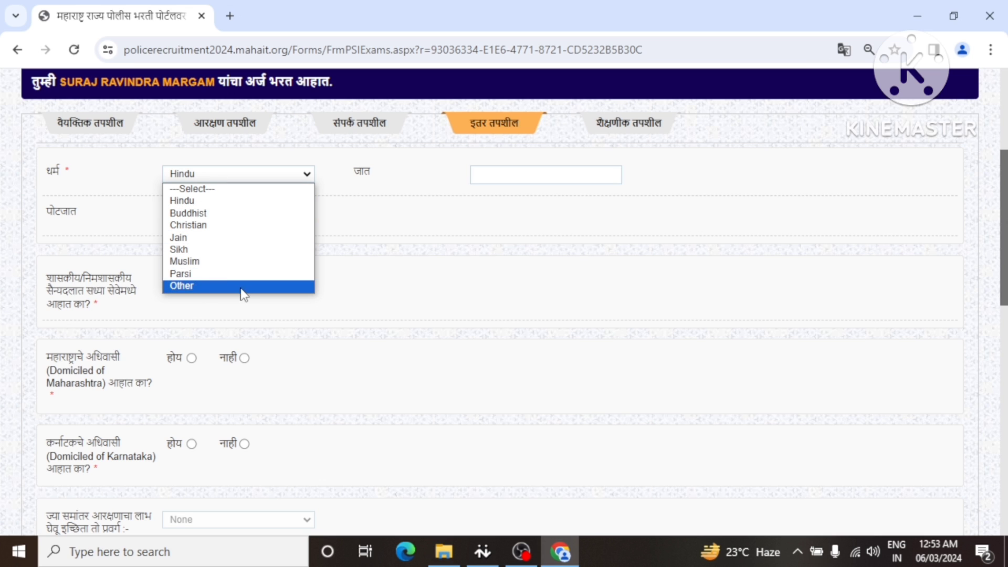
left_click(209, 201)
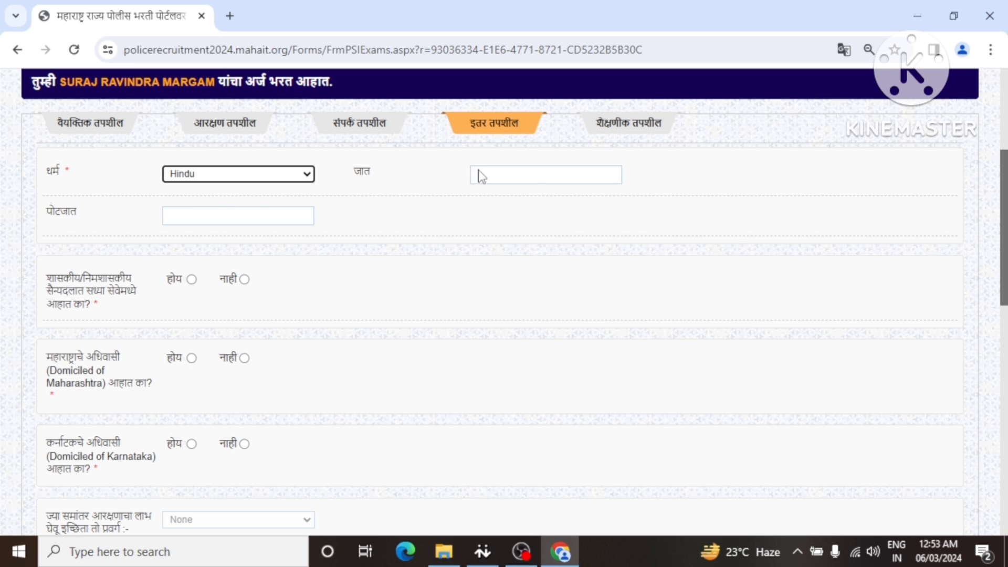
left_click(535, 175)
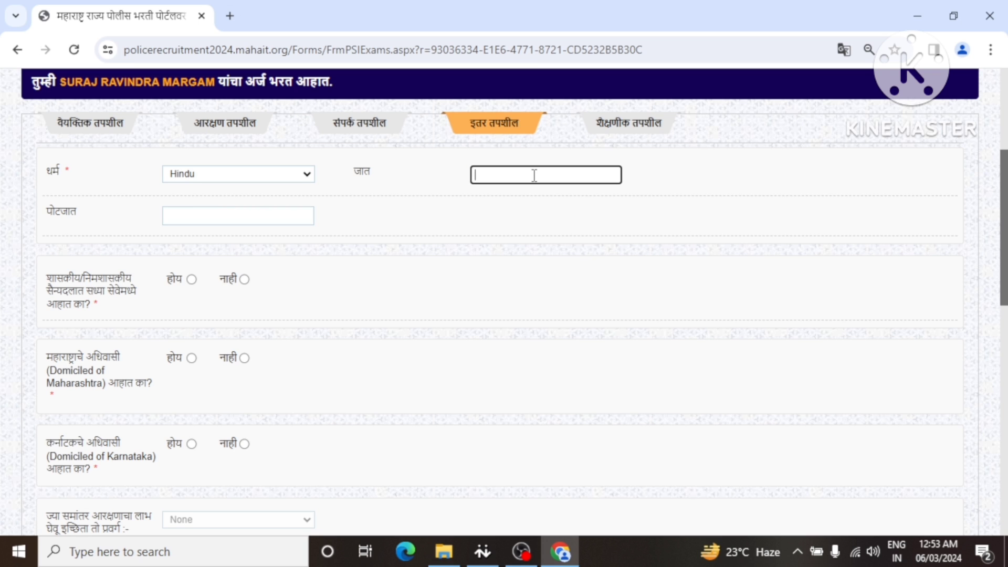
type("SBC")
left_click(268, 214)
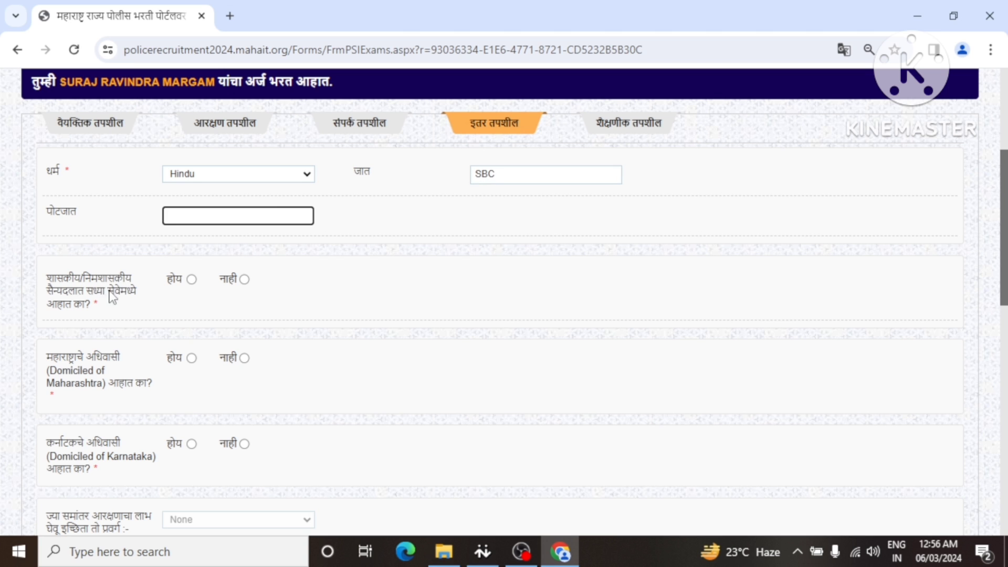
- Answer नाही (No) to currently being in government or military service and होय (Yes) to being domiciled in Maharashtra
left_click(244, 279)
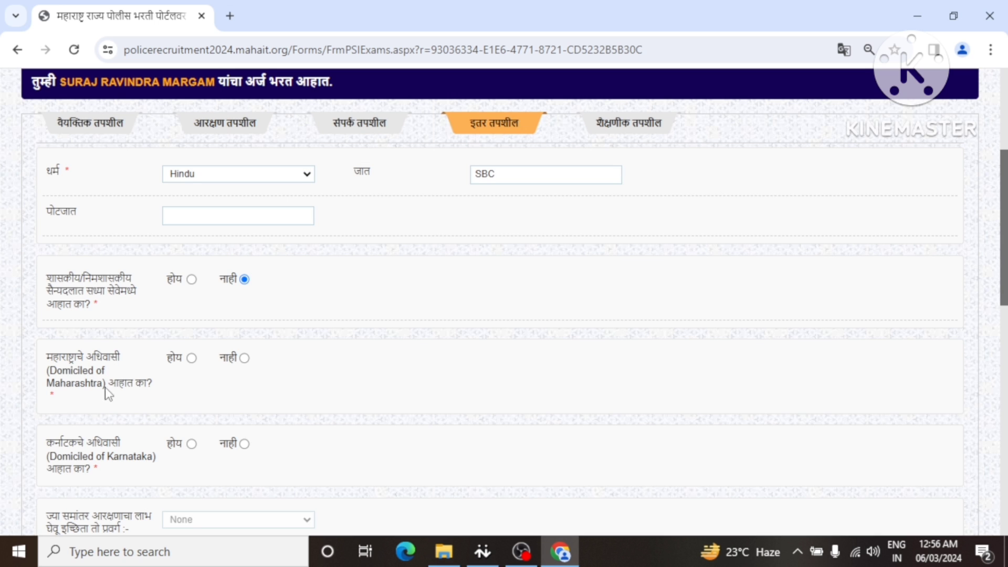
left_click(191, 358)
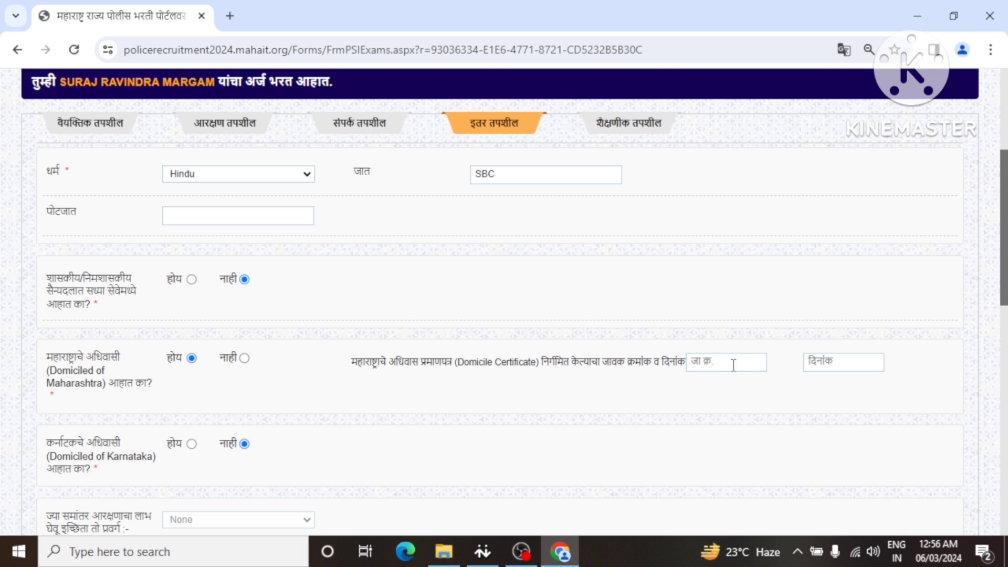
- Answer होय (Yes) to belonging to the non-creamy layer and to having obtained the non-creamy layer certificate
scroll(388, 399, "down", 2)
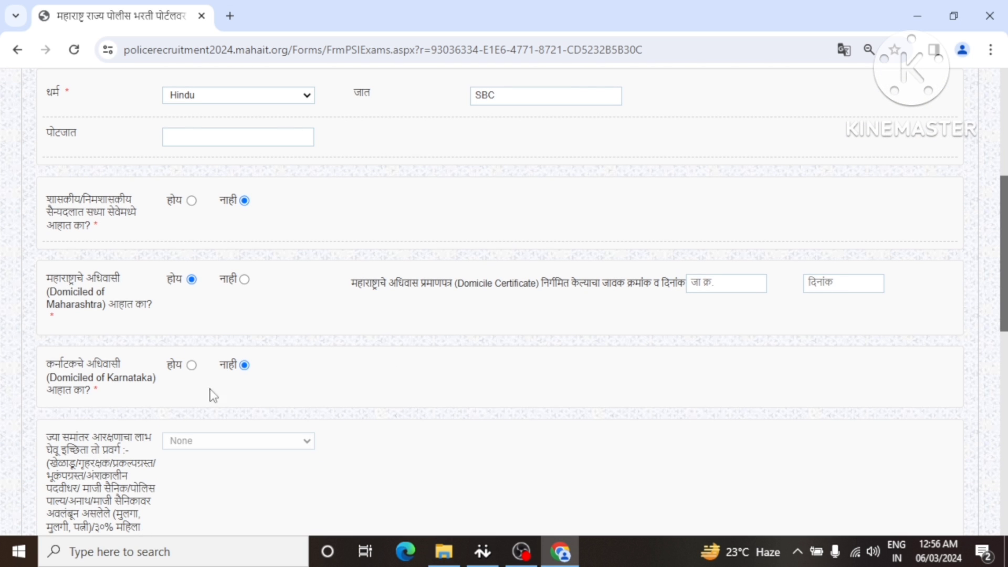
scroll(220, 380, "down", 2)
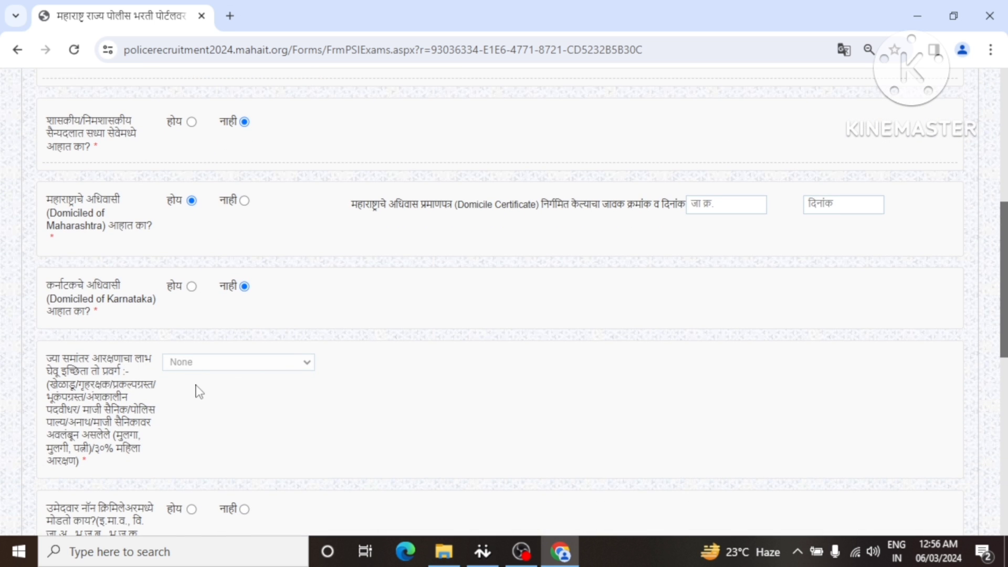
scroll(198, 391, "down", 4)
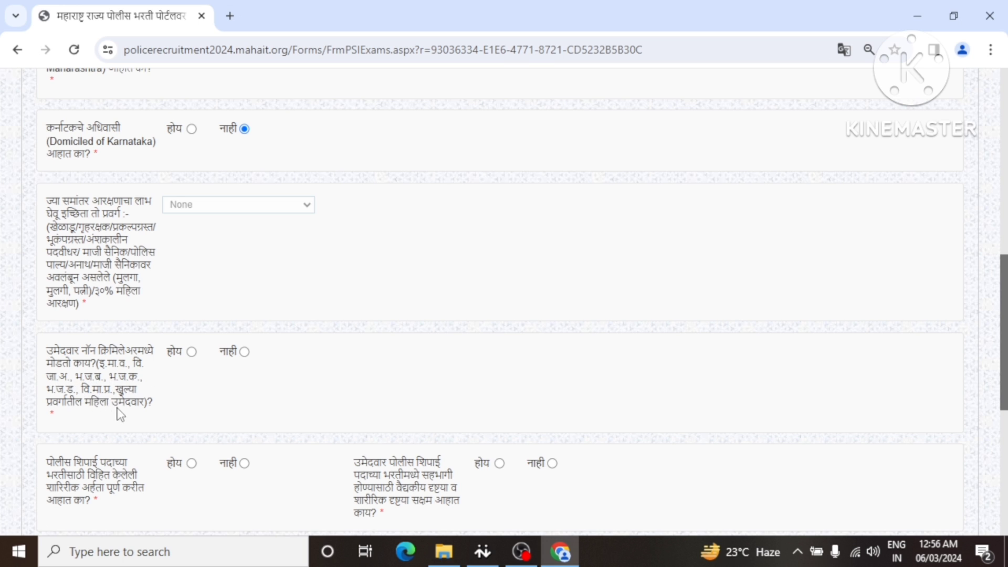
left_click(192, 352)
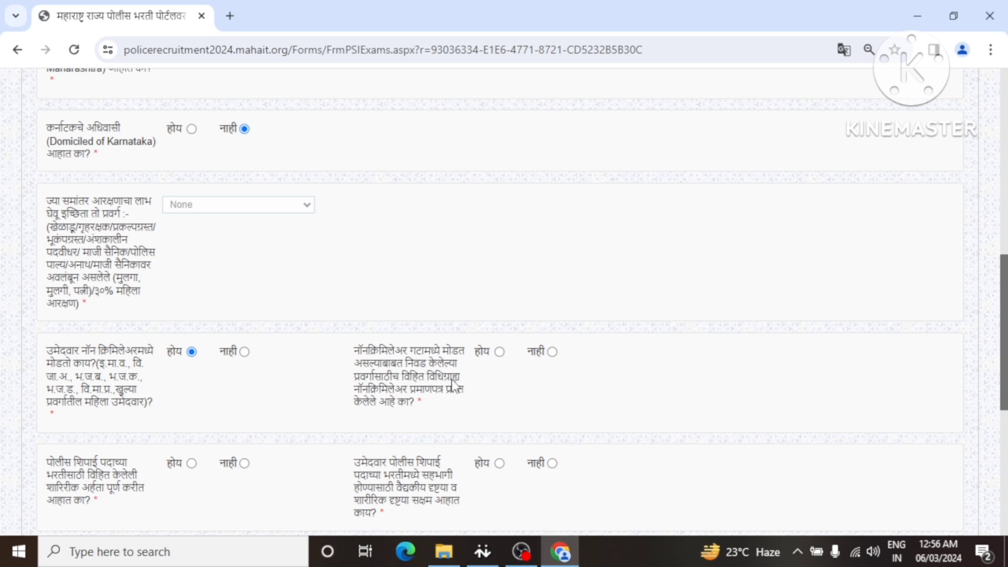
left_click(499, 351)
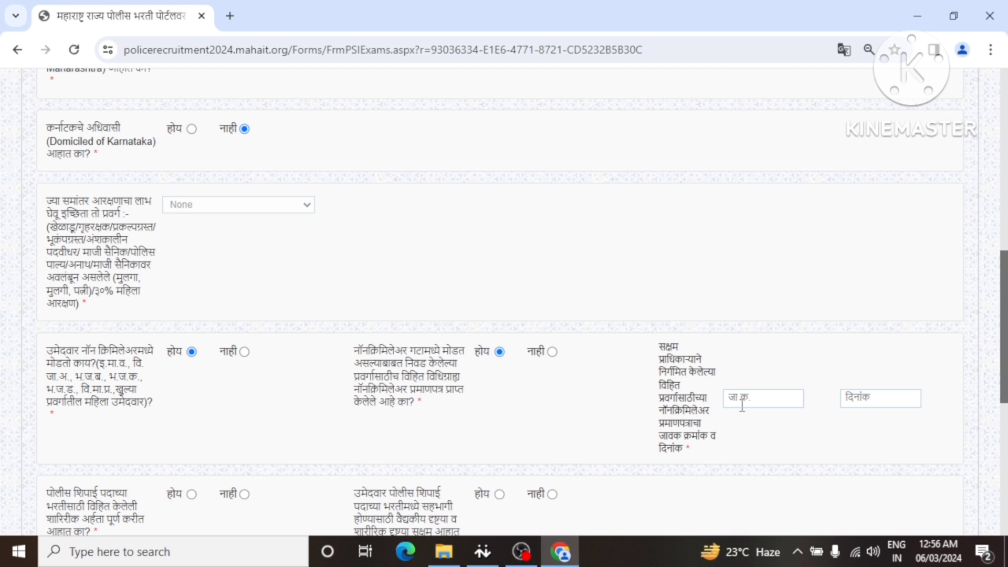
- Answer होय (Yes) to meeting the physical standards for Police Constable and to being medically and physically fit for the recruitment
scroll(740, 407, "down", 1)
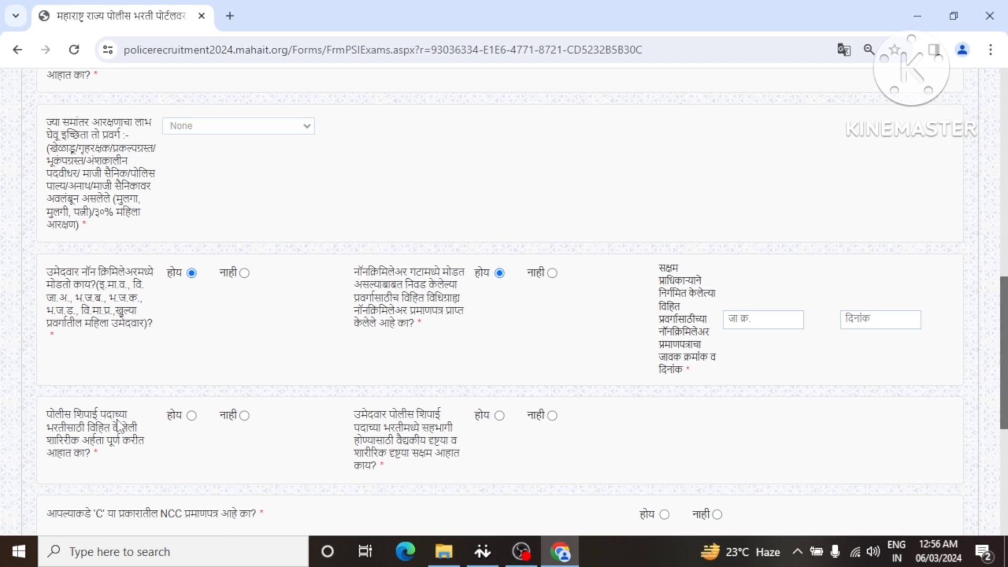
left_click(192, 415)
left_click(499, 415)
scroll(503, 414, "down", 3)
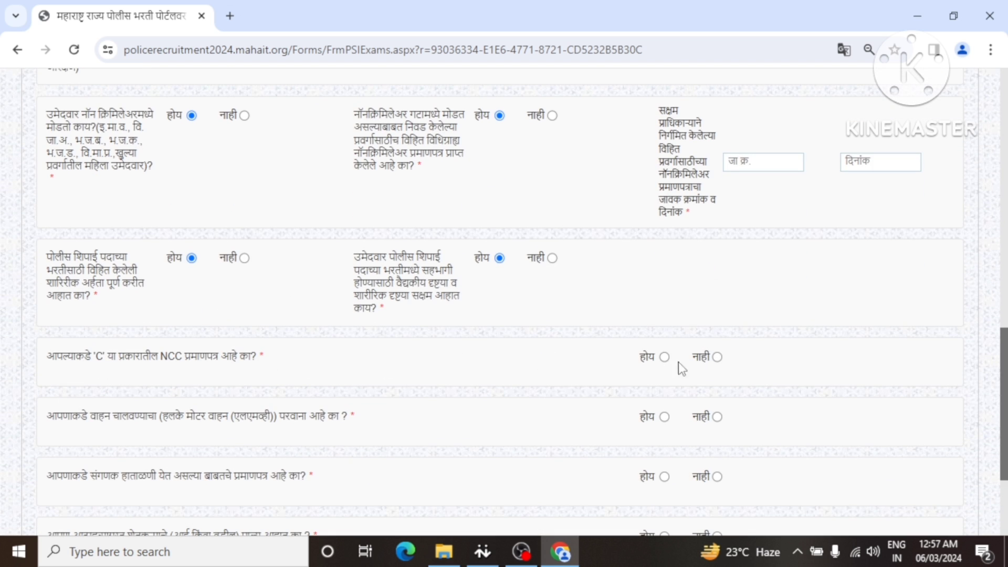
- Answer नाही (No) to having an NCC 'C' certificate and होय (Yes) to having a light motor vehicle driving licence
left_click(663, 357)
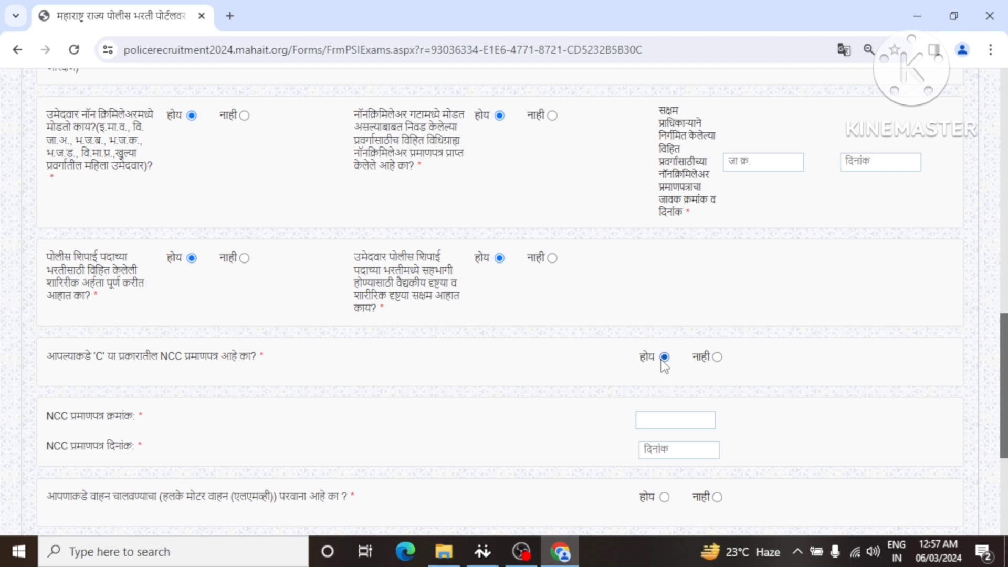
left_click(717, 357)
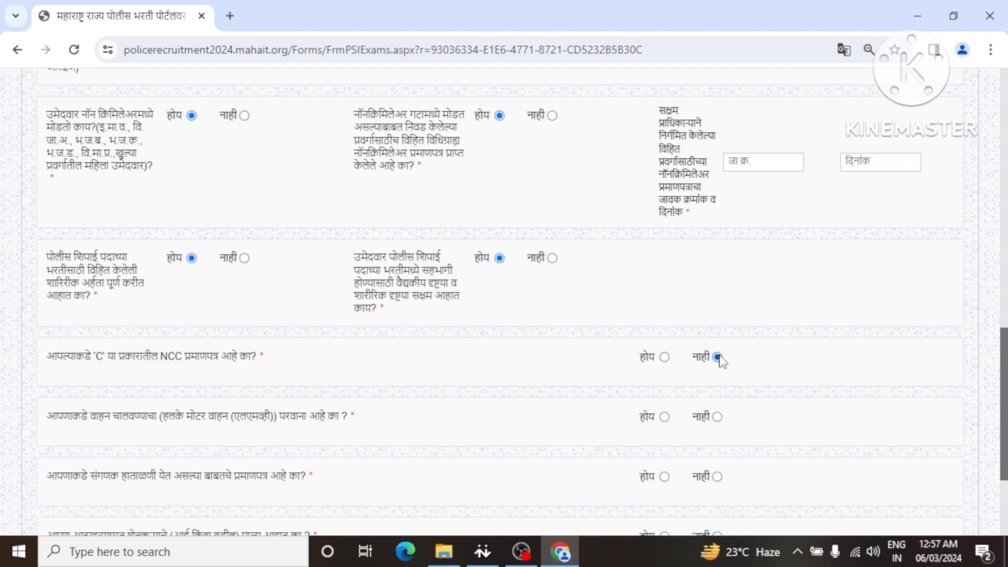
scroll(719, 355, "down", 2)
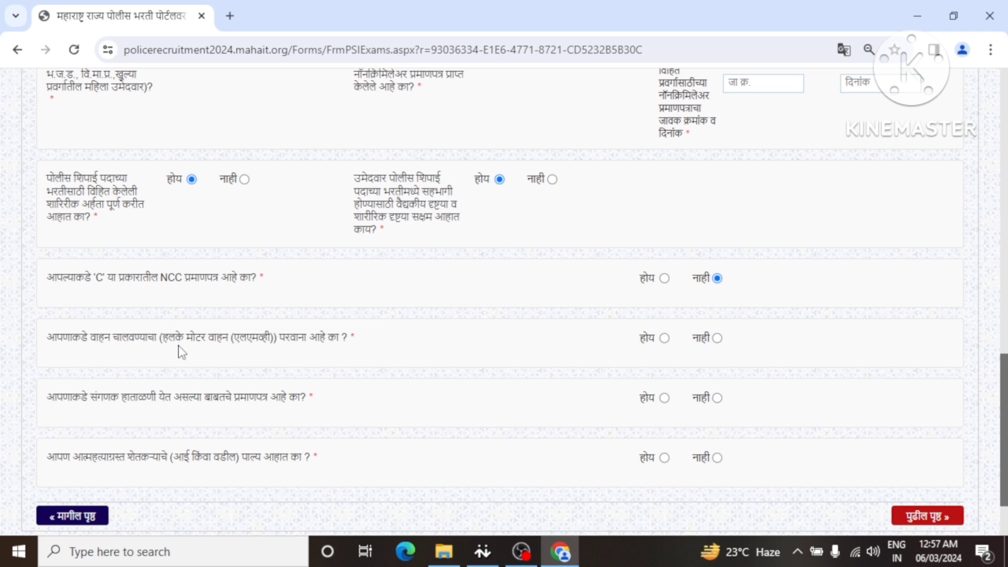
left_click(664, 338)
- Answer होय (Yes) to having a computer proficiency certificate and नाही (No) to being the child of a farmer who died by suicide
left_click(717, 398)
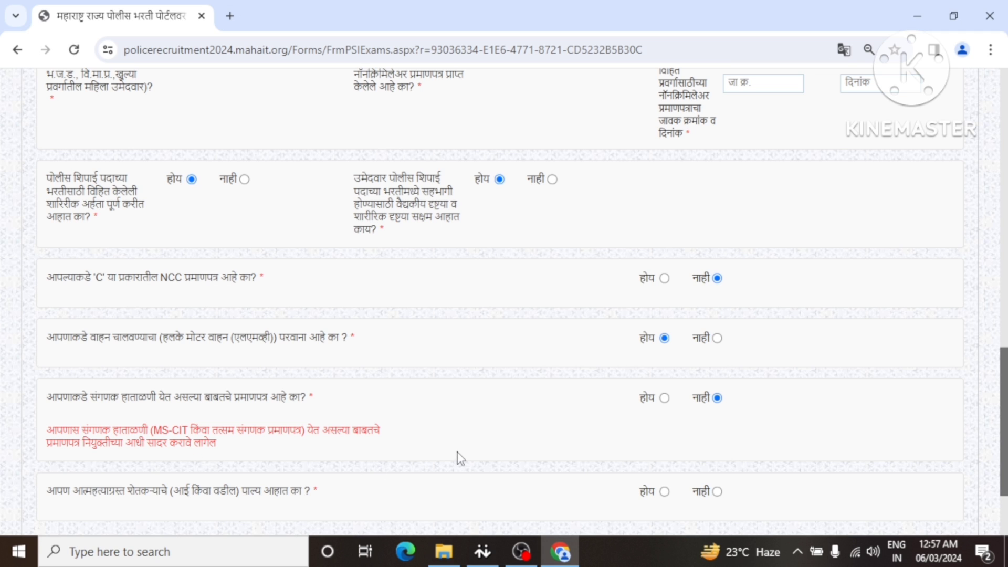
left_click(665, 398)
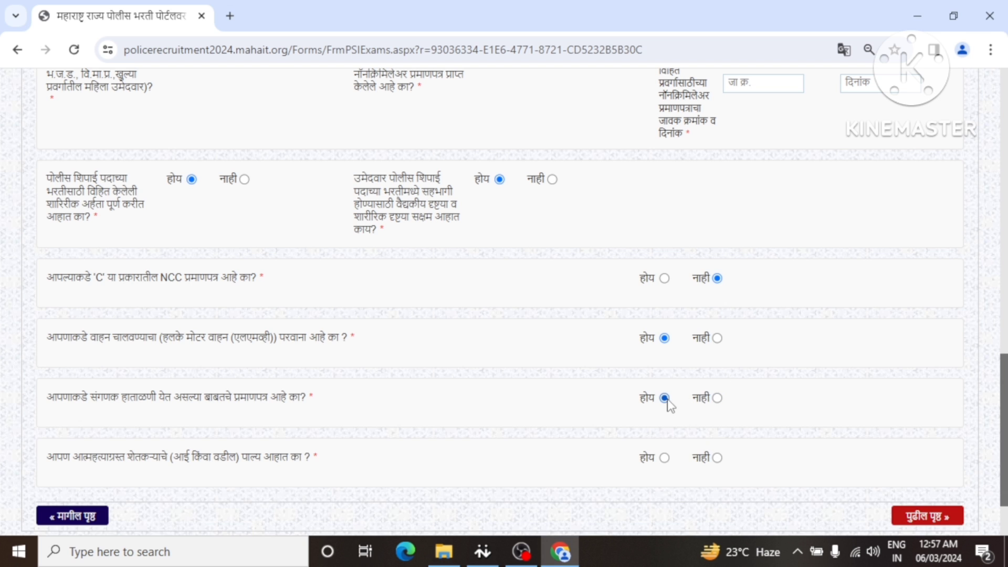
scroll(529, 418, "down", 3)
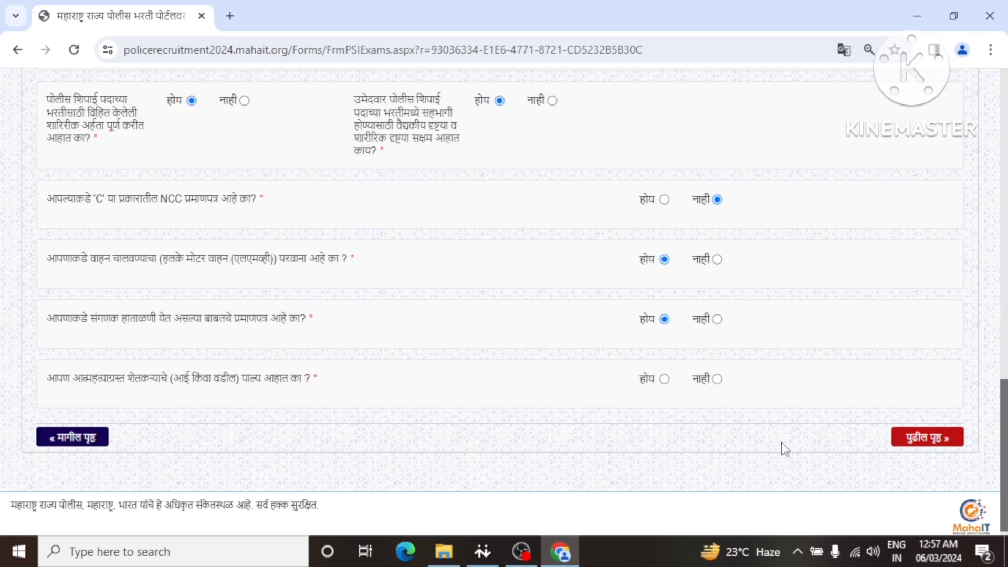
left_click(718, 379)
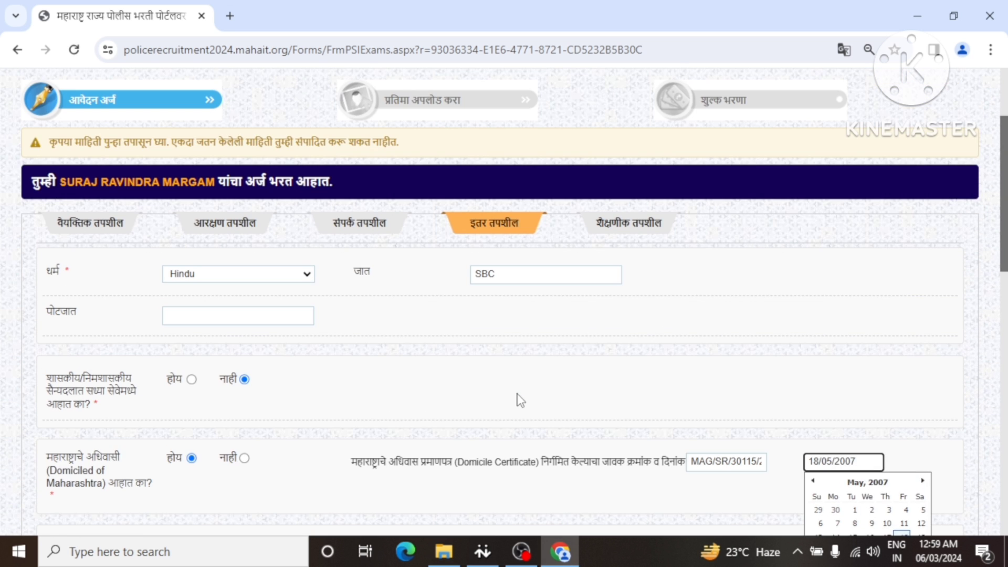
- Continue to the education details section (शैक्षणिक तपशील) and answer नाही (No) to contract work with the Maharashtra State Security Corporation
scroll(522, 404, "down", 3)
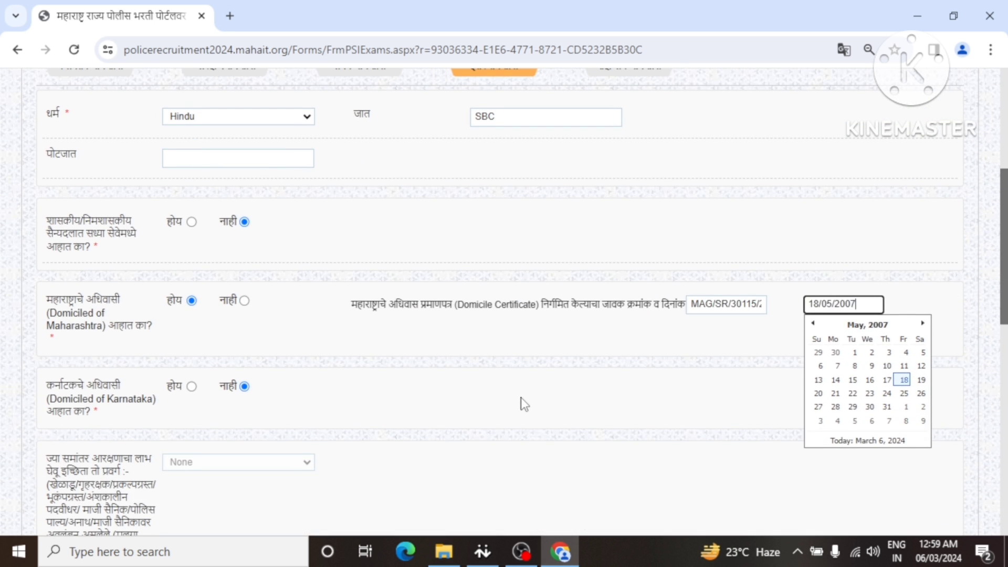
left_click(544, 426)
scroll(544, 425, "down", 4)
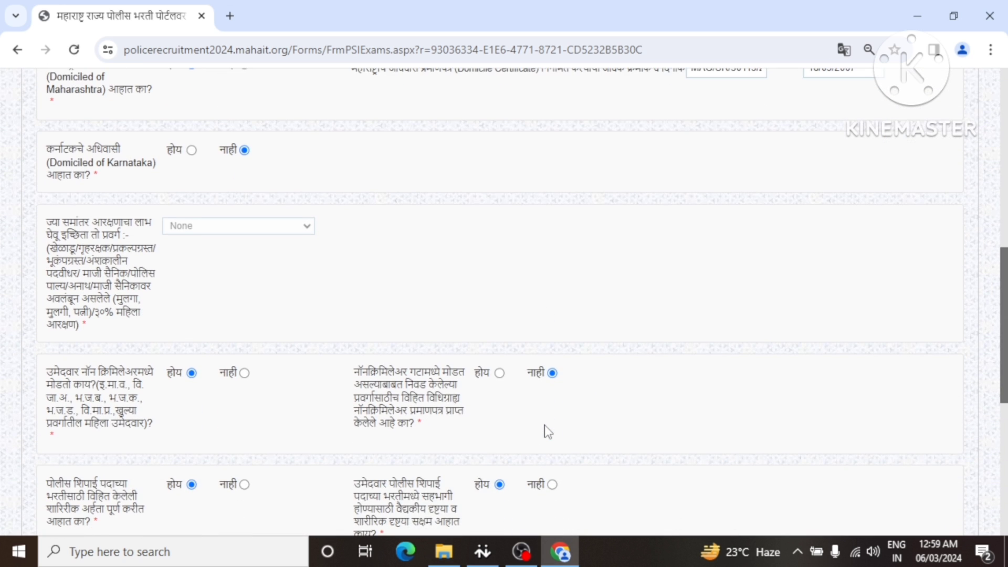
scroll(544, 427, "down", 7)
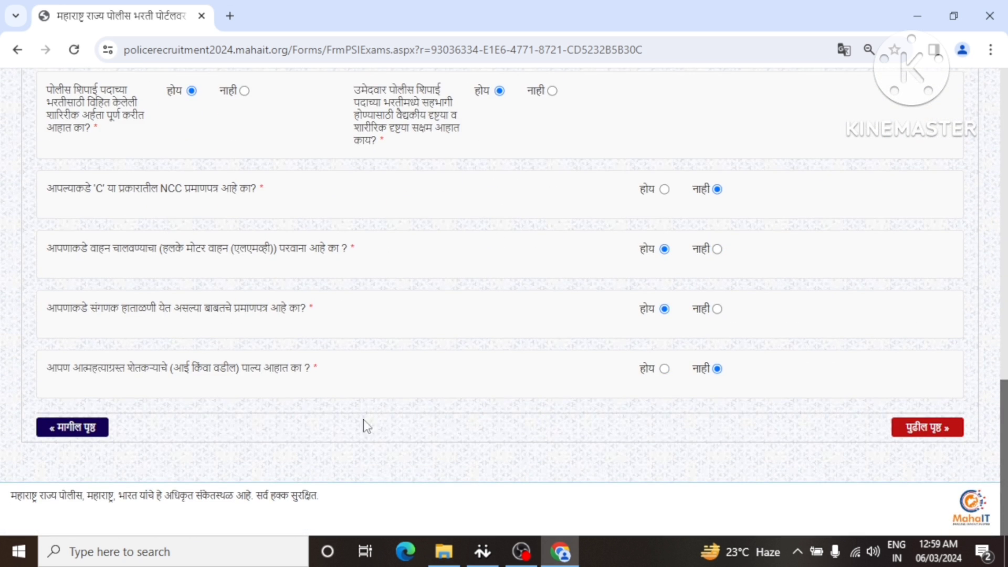
left_click(899, 430)
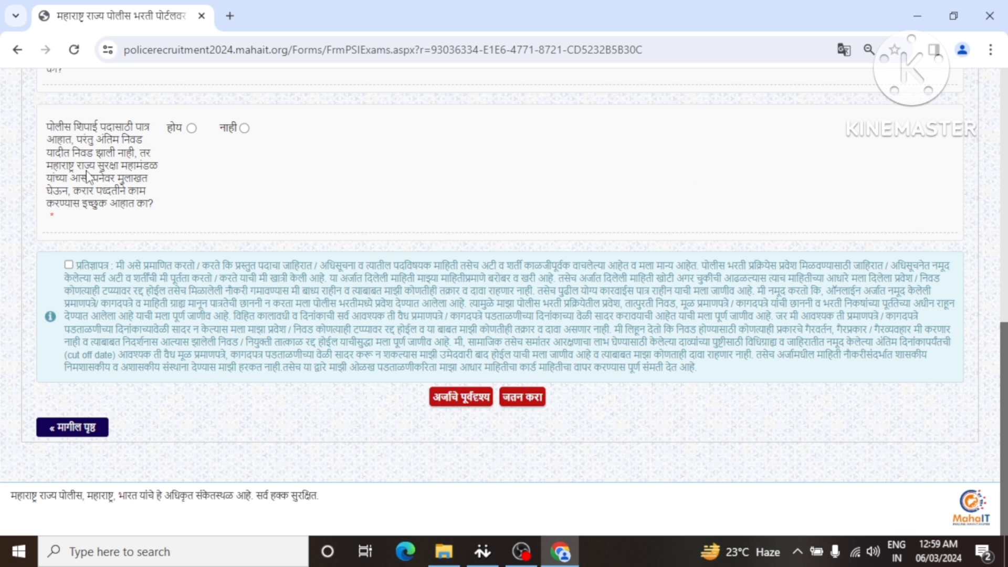
left_click(244, 128)
- Set the qualification (अहर्ता) to एच.एस.सी / 12th with PUNE as the board or university and Pass as the result
scroll(539, 298, "up", 9)
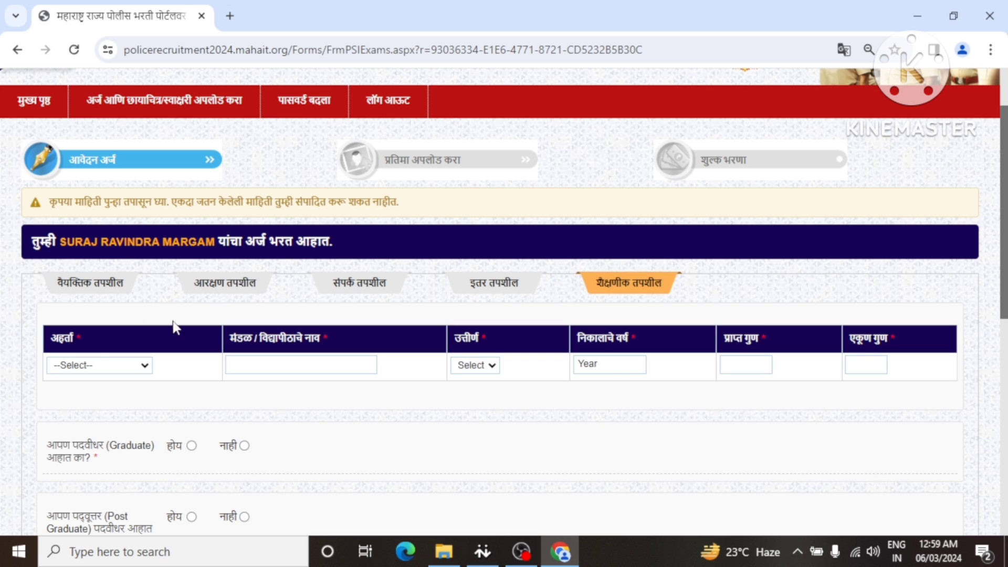
left_click(95, 368)
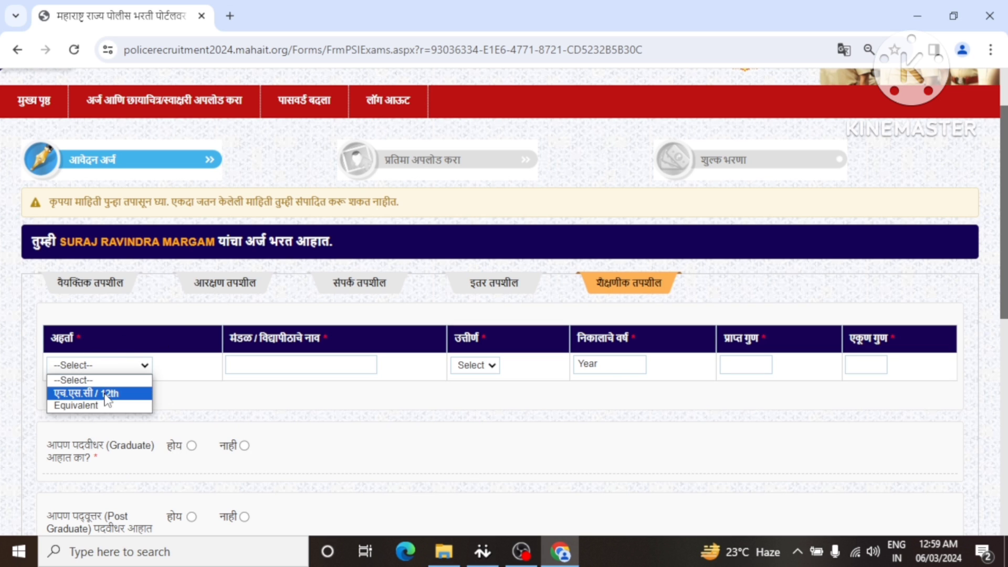
left_click(107, 398)
left_click(275, 367)
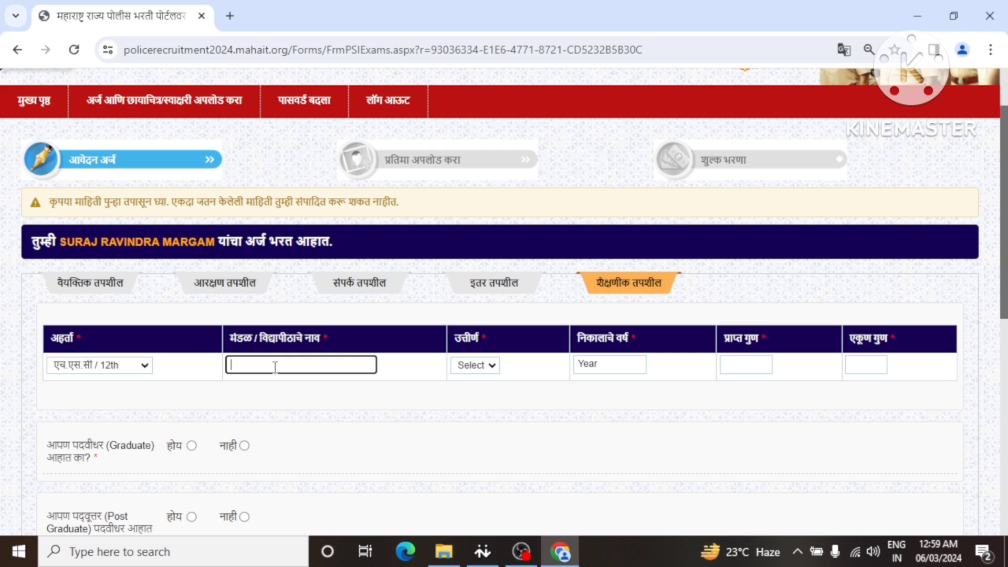
type("PUN")
left_click(494, 366)
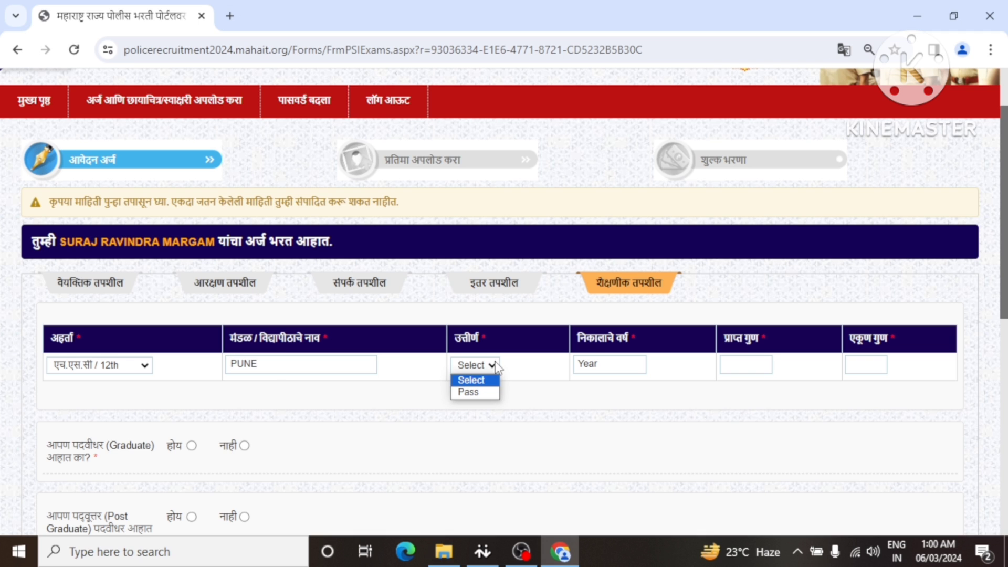
left_click(483, 392)
left_click(606, 365)
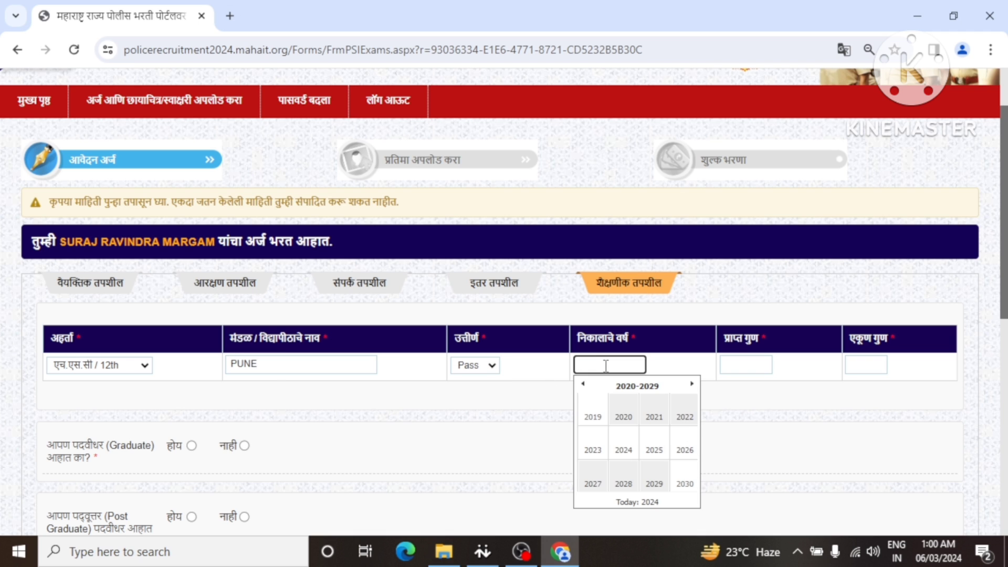
left_click(757, 366)
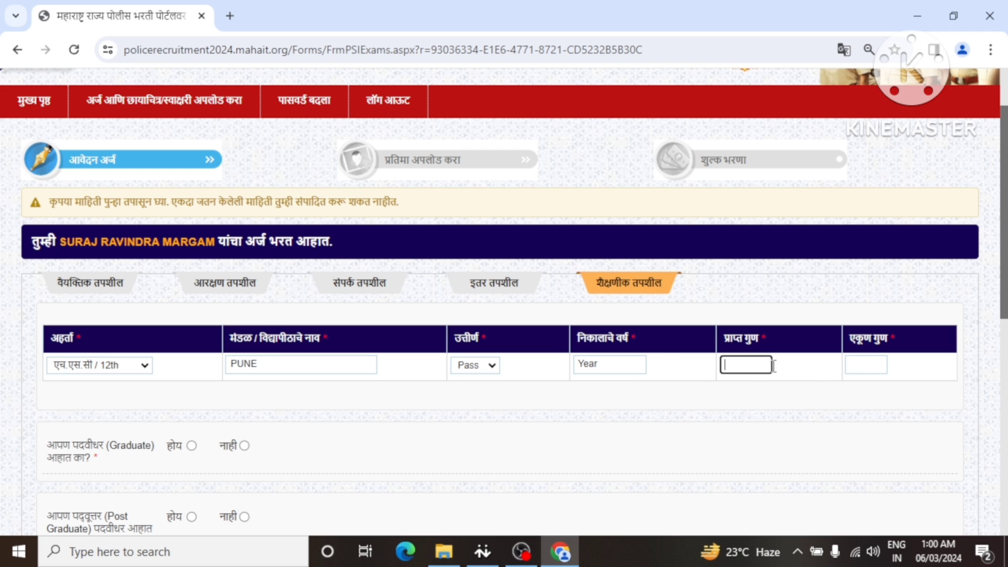
left_click(872, 367)
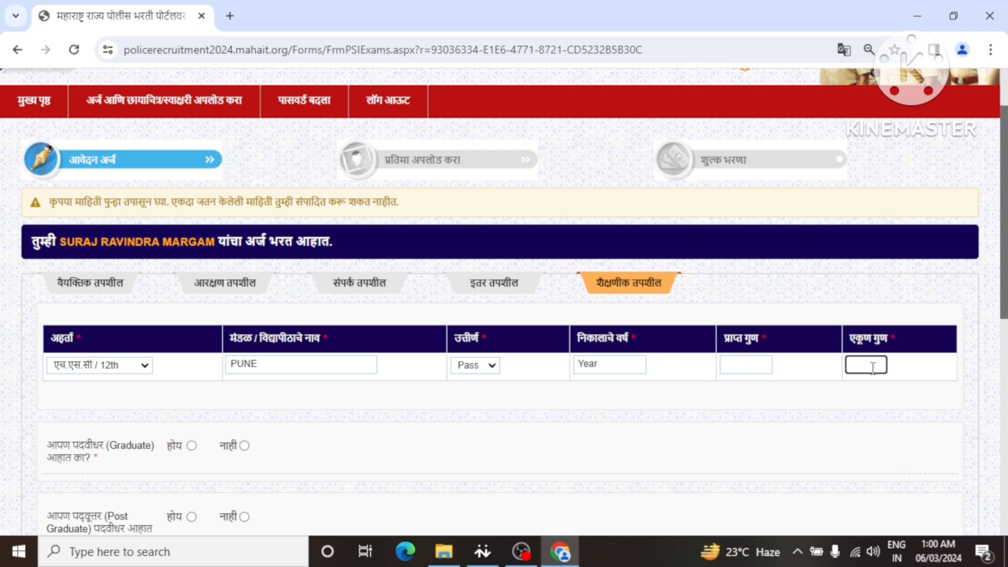
- Answer नाही (No) to being a graduate and नाही (No) to being a postgraduate
scroll(254, 425, "down", 1)
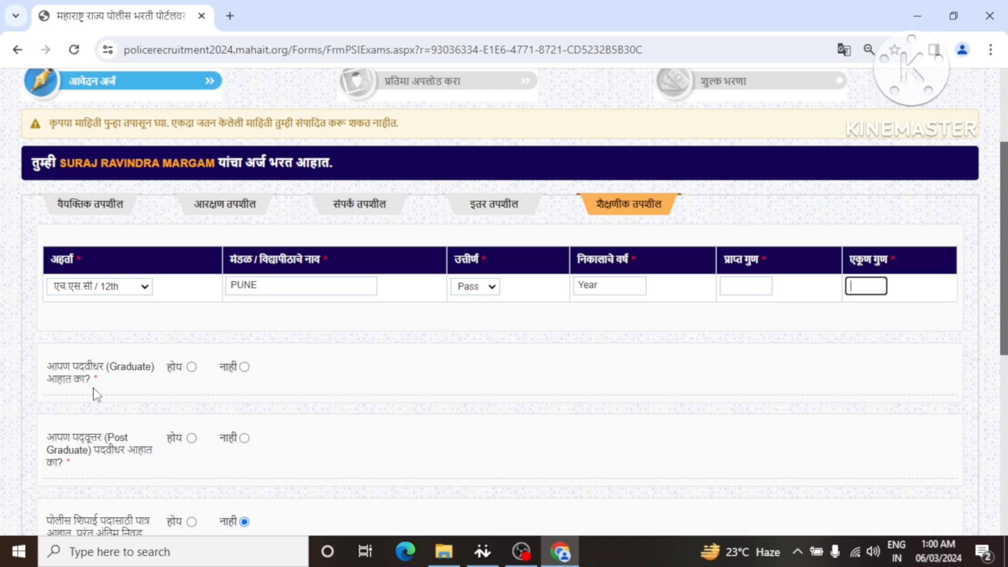
left_click(191, 367)
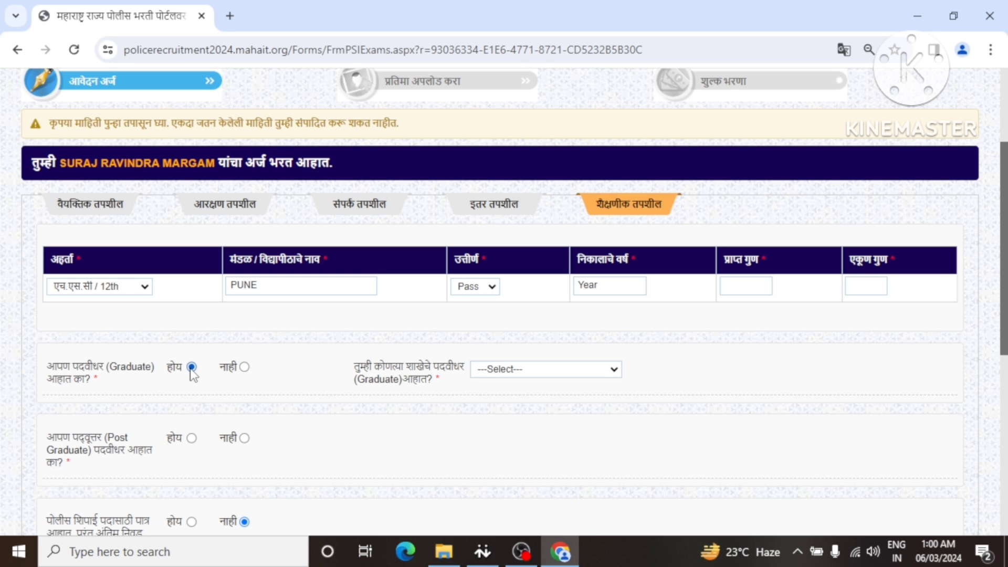
left_click(245, 367)
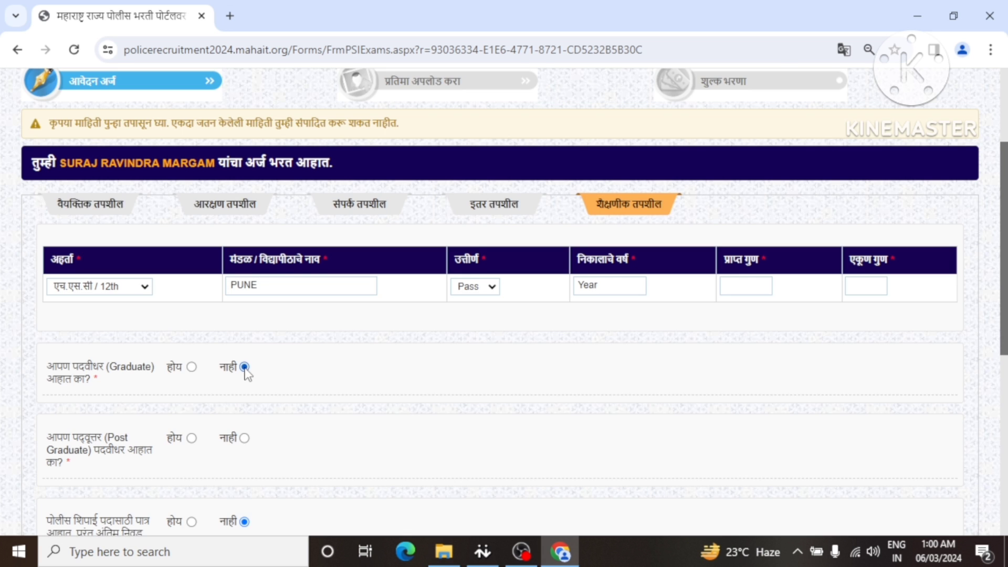
scroll(244, 370, "down", 1)
left_click(191, 361)
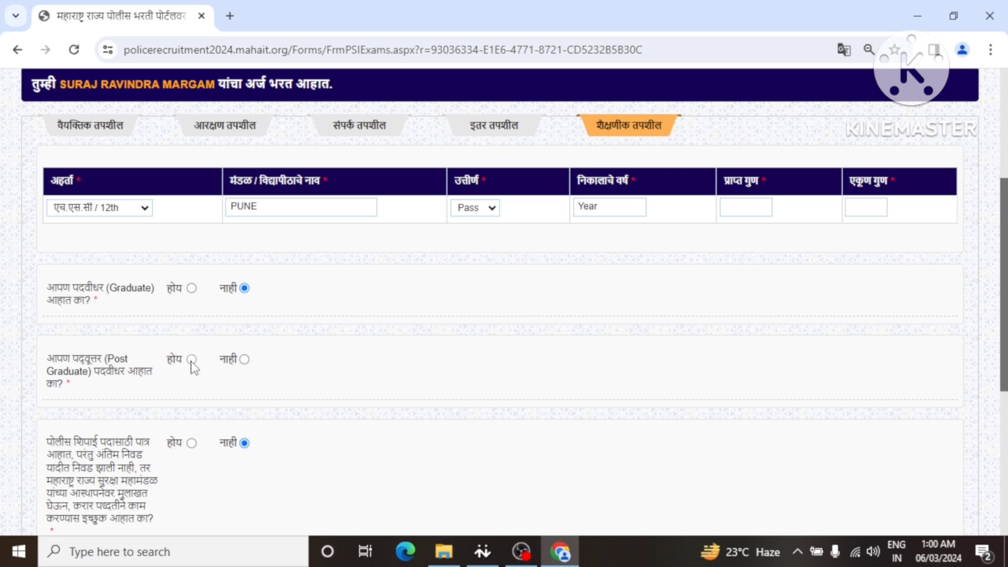
left_click(245, 360)
- Switch the answer on contract work with the Maharashtra State Security Corporation to होय (Yes) and back to नाही (No)
scroll(246, 367, "down", 2)
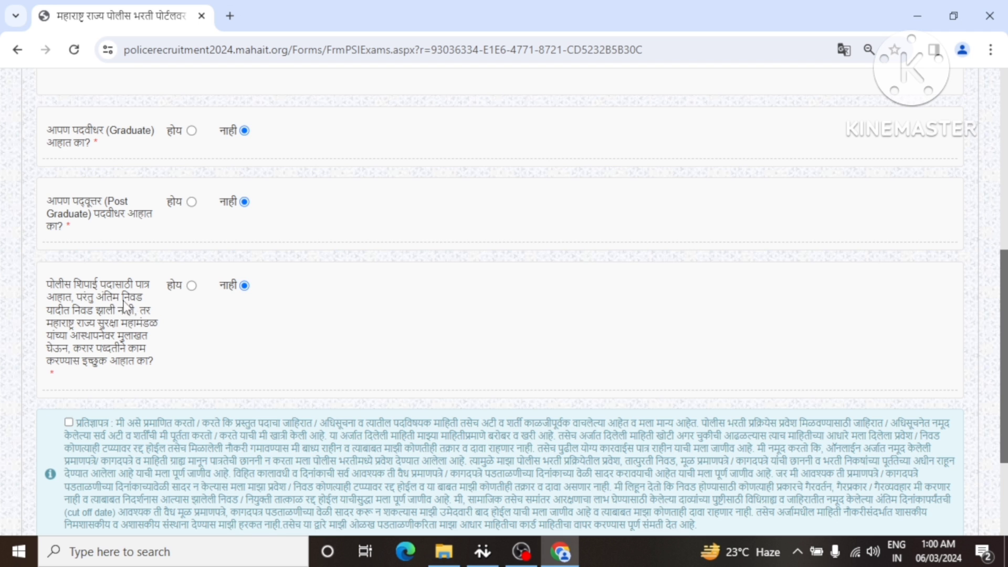
left_click(192, 286)
left_click(244, 288)
- Accept the declaration (प्रतिज्ञापत्र) and enter result year 2009, 263 marks obtained and 600 total marks for the 12th
scroll(300, 308, "down", 3)
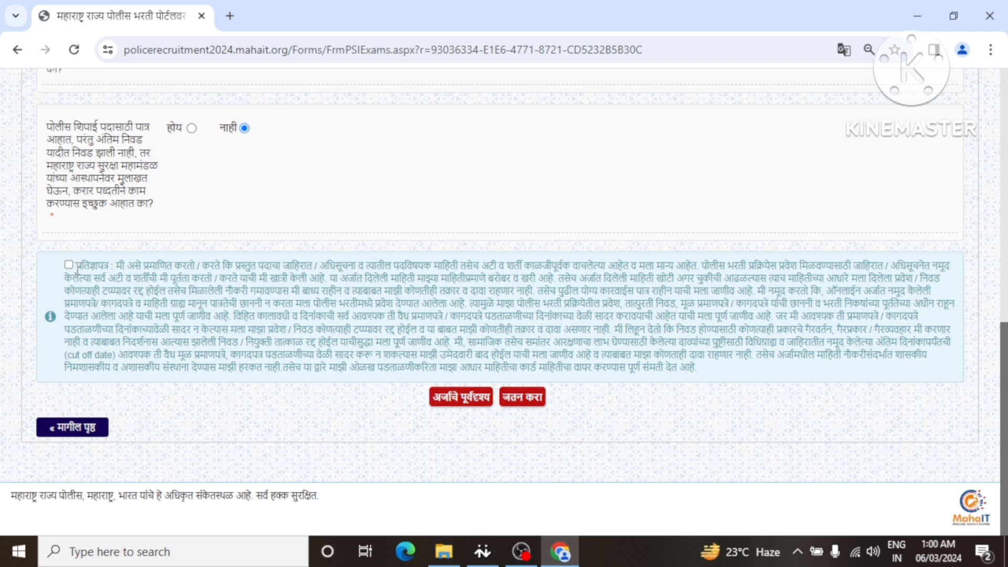
left_click(69, 264)
left_click(520, 399)
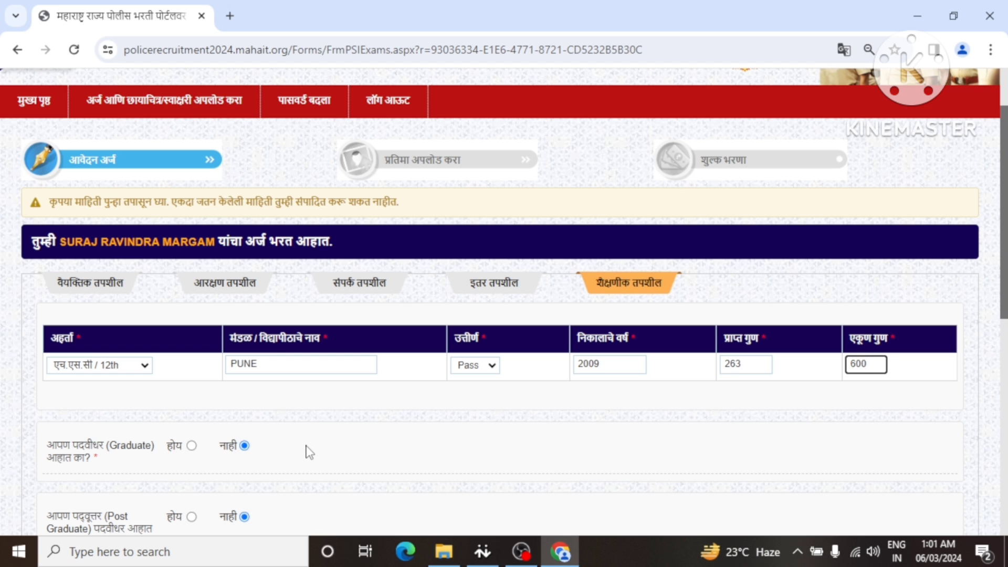
- Open the application preview (अर्जाचे पूर्वदृश्य), review all entered details through to the declaration, and close it
scroll(310, 453, "down", 8)
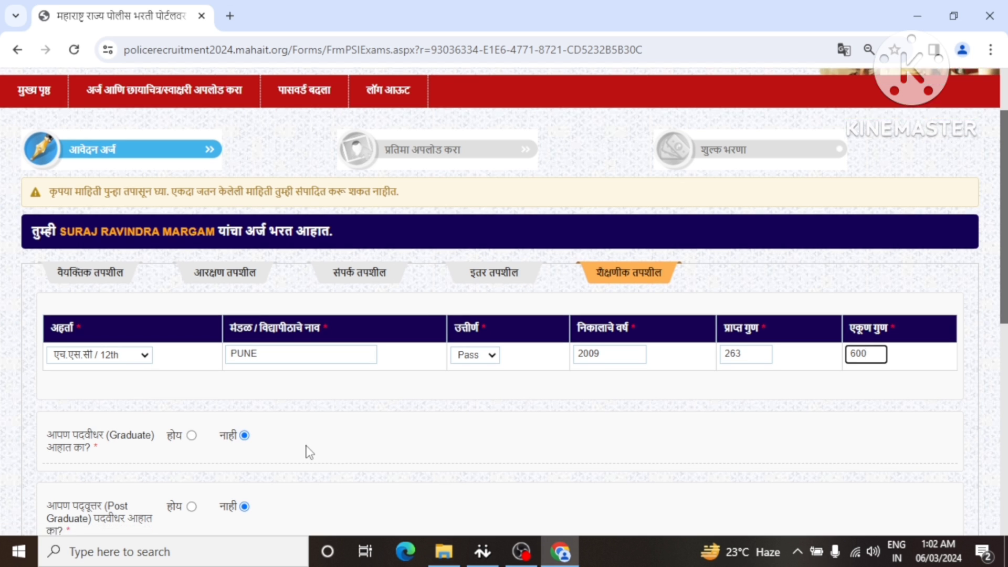
scroll(307, 445, "down", 1)
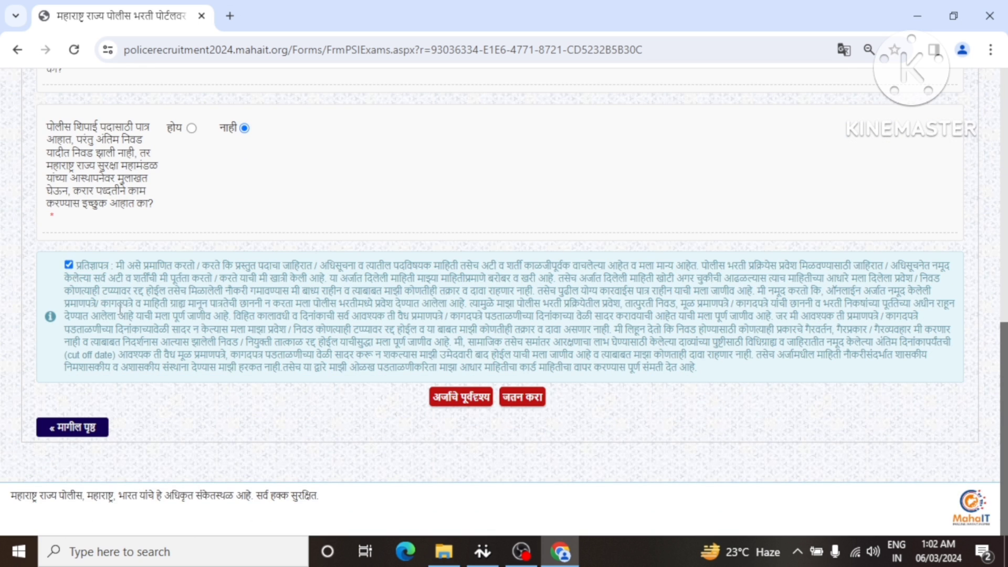
left_click(467, 399)
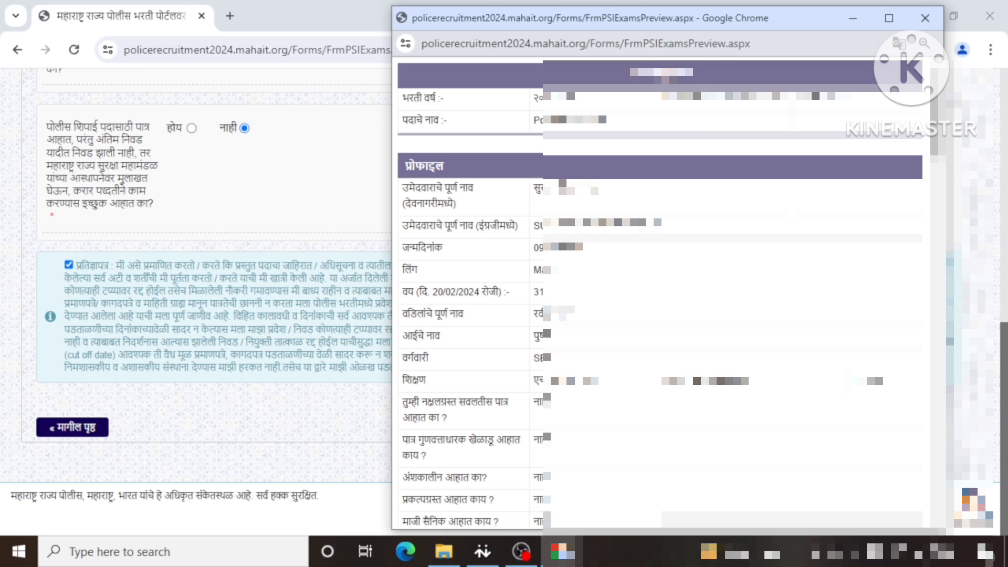
scroll(660, 294, "down", 7)
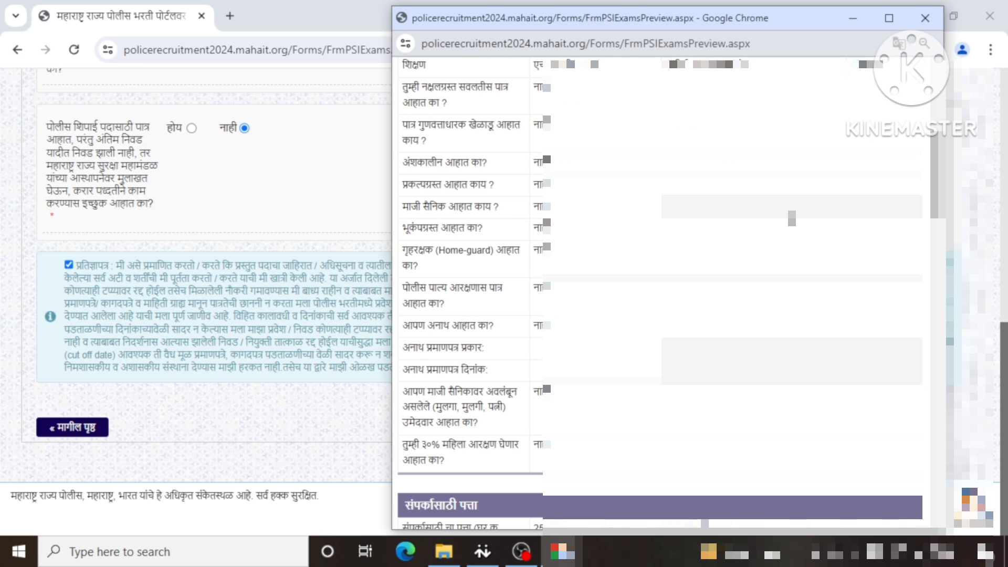
scroll(660, 294, "down", 3)
scroll(659, 294, "down", 1)
scroll(660, 294, "down", 8)
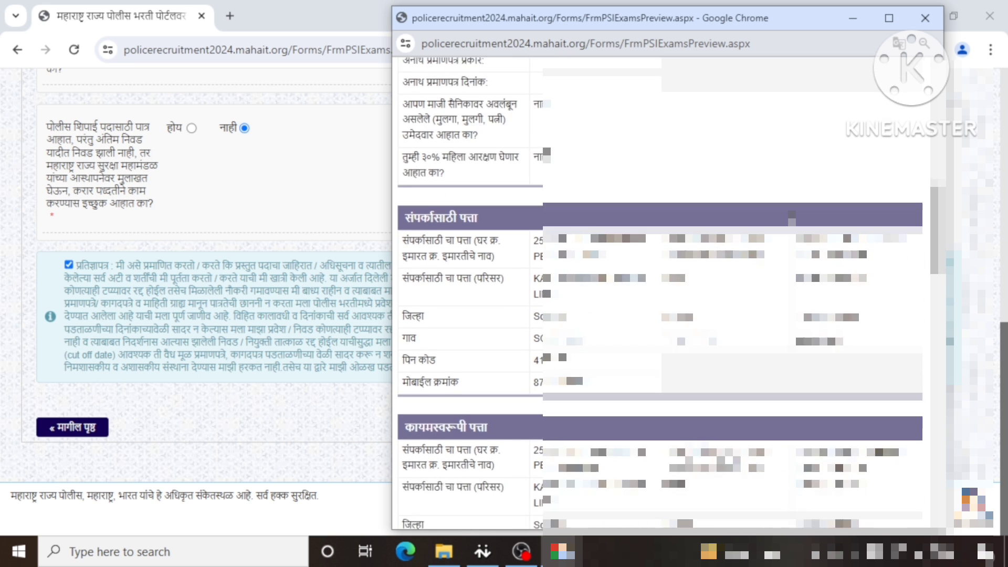
scroll(659, 294, "down", 2)
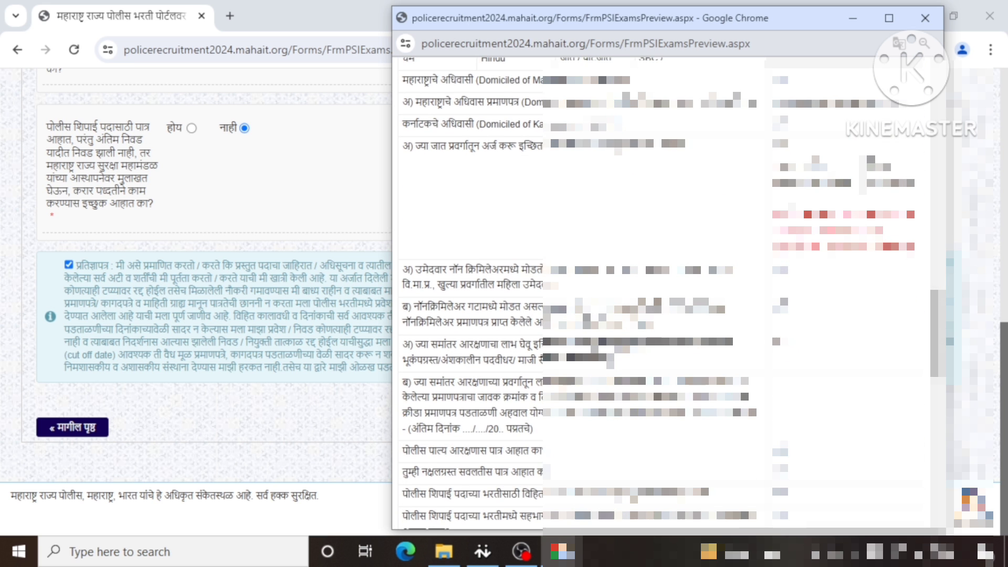
scroll(659, 294, "down", 12)
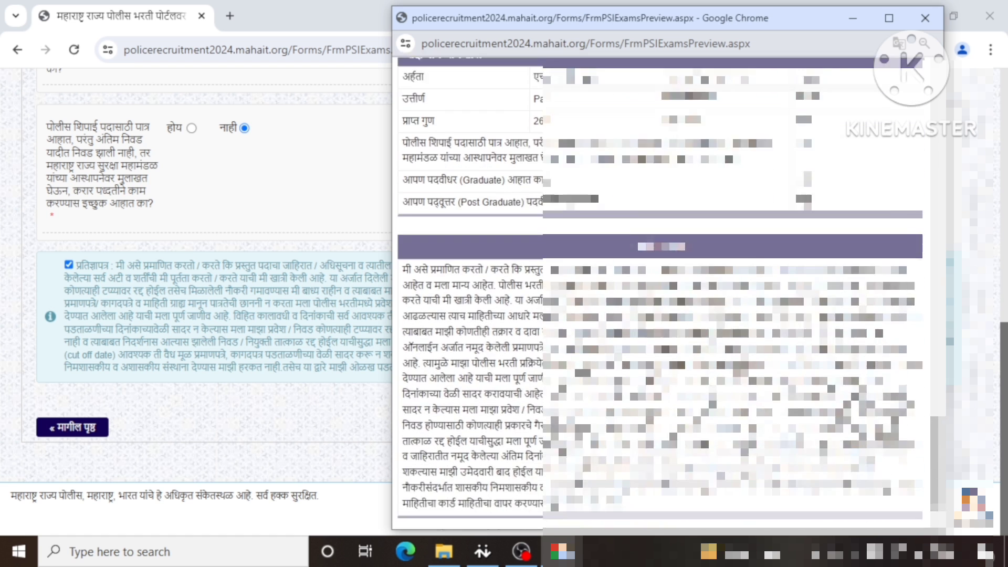
left_click(661, 507)
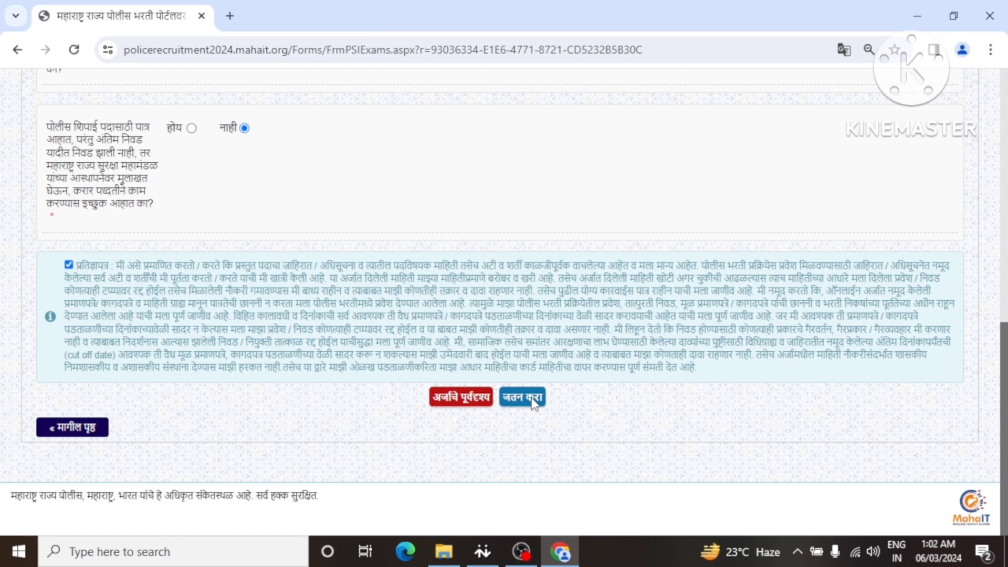
- Save the completed application and confirm its final submission
left_click(525, 399)
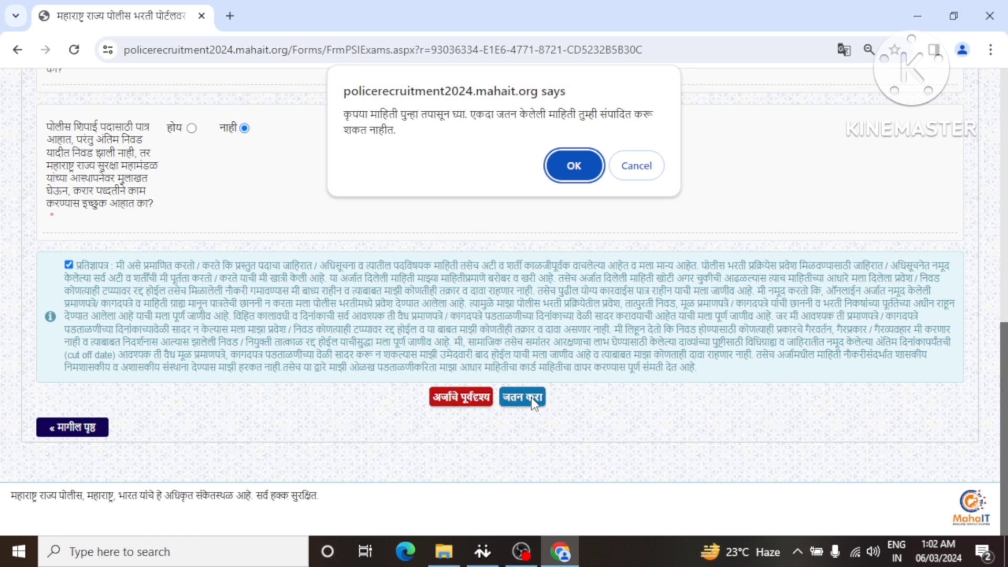
left_click(580, 167)
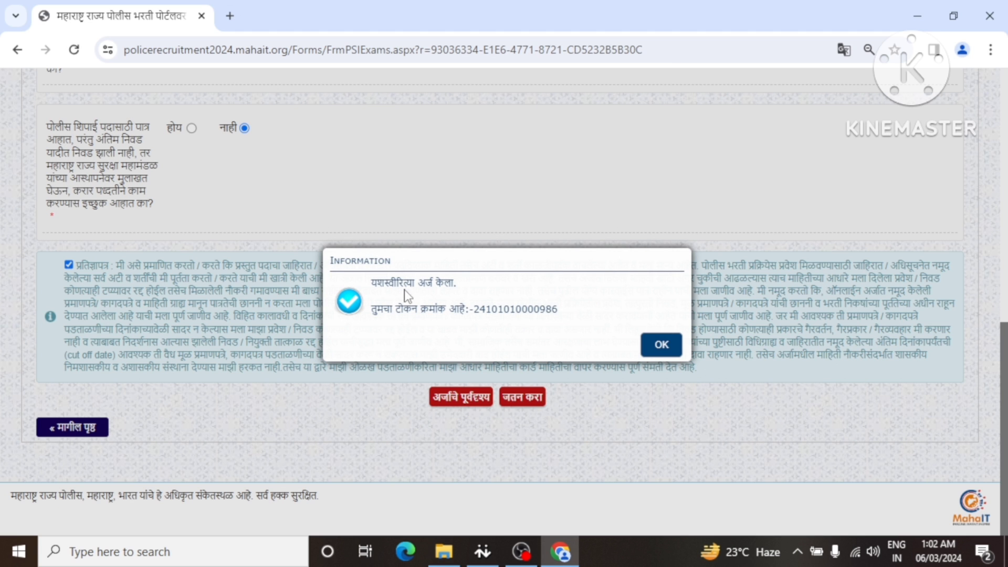
left_click(656, 352)
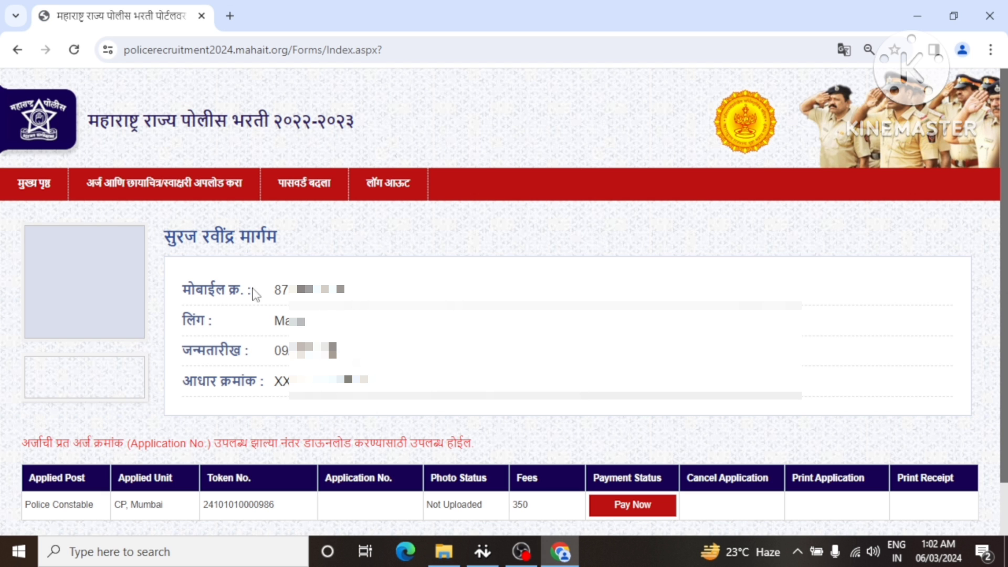
- Go to the photo and signature upload page and start the applicant's photo upload
mouse_move(153, 186)
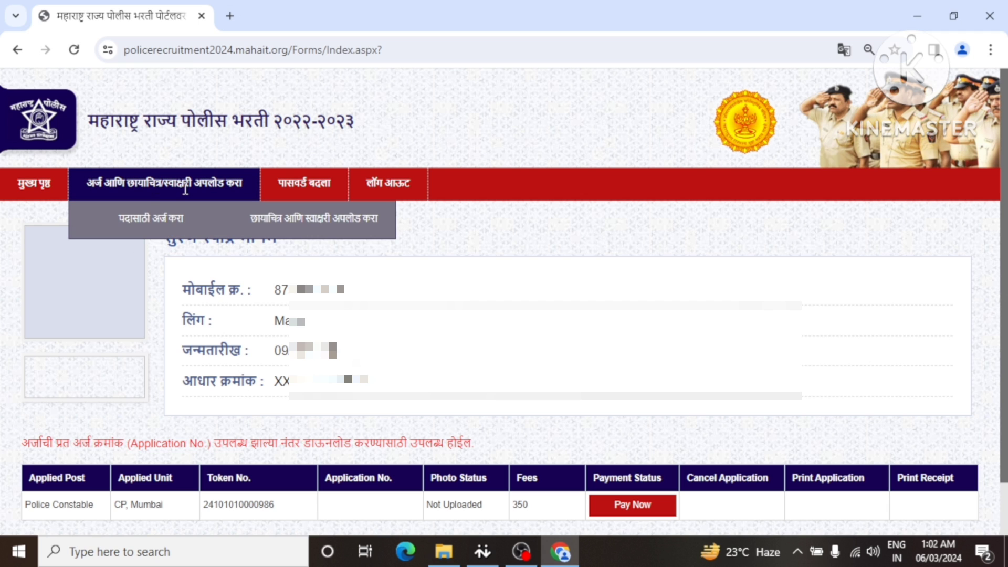
left_click(287, 225)
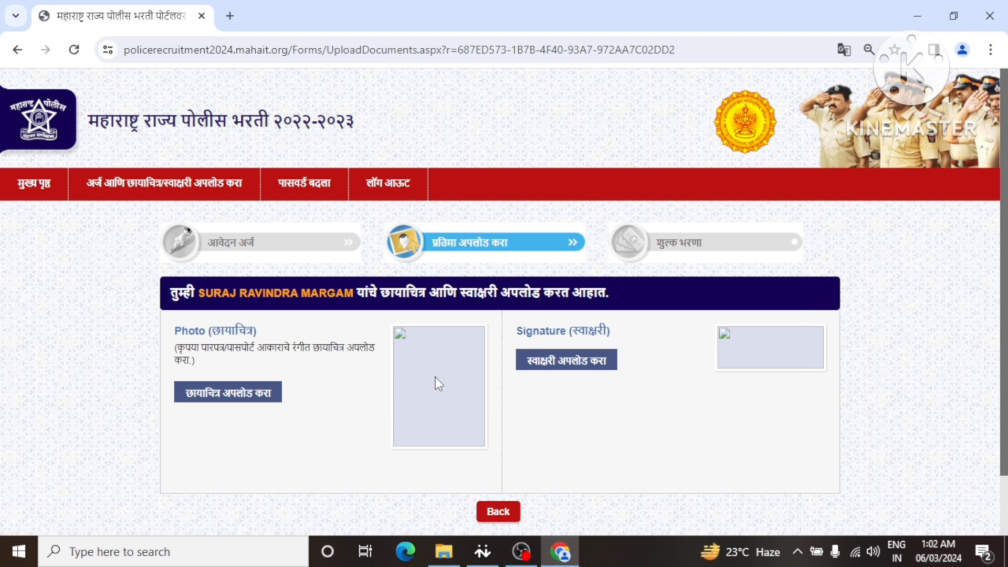
left_click(248, 392)
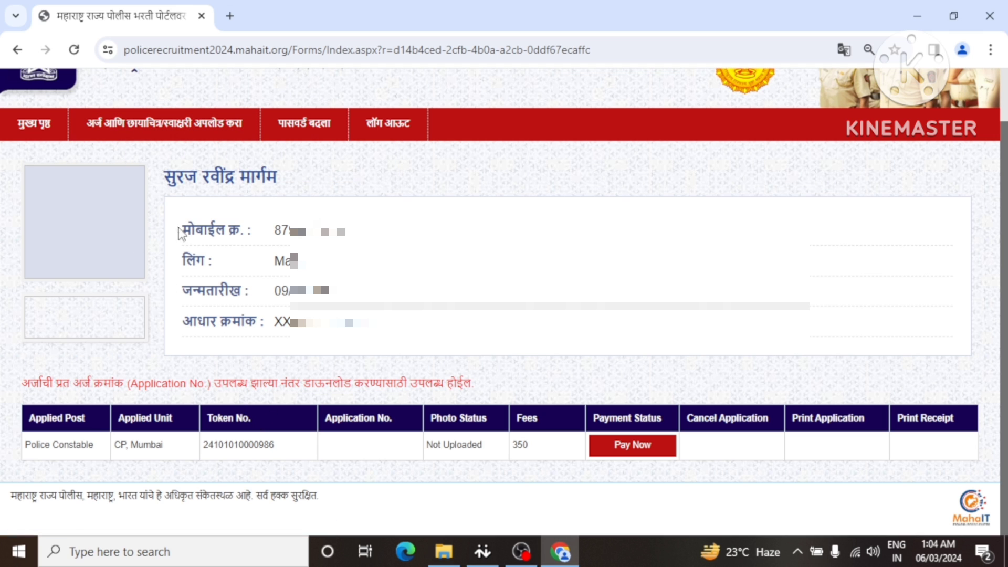
- Open a new post application and set the post (पद) to Police Constable Driver
mouse_move(181, 123)
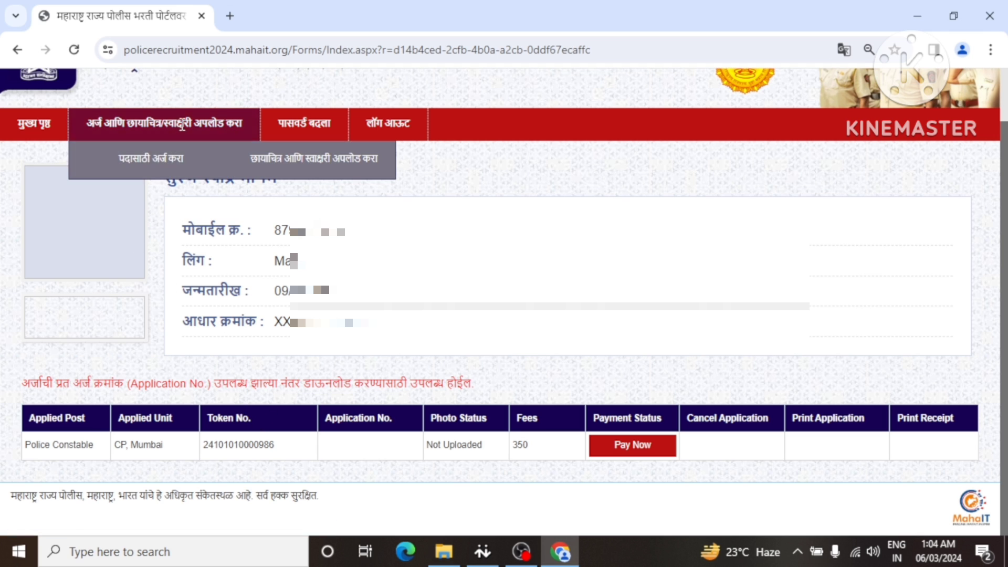
left_click(164, 164)
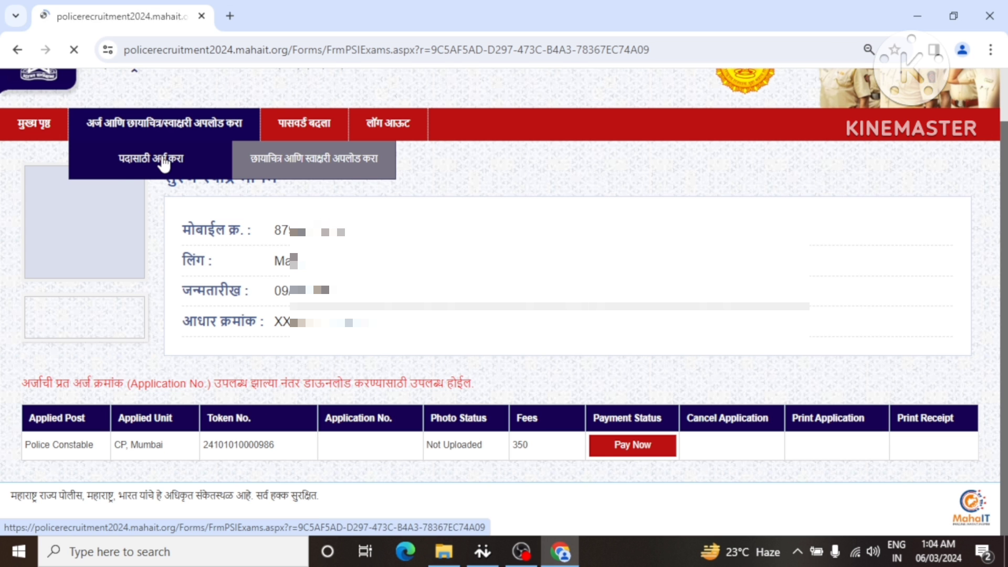
scroll(226, 297, "down", 3)
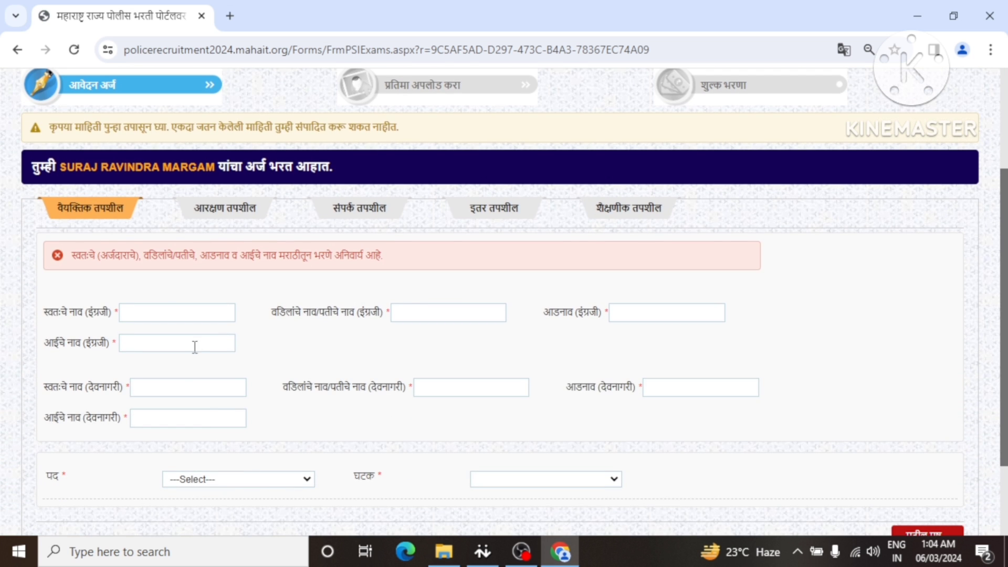
scroll(225, 348, "down", 2)
left_click(289, 402)
left_click(248, 439)
- Set the post (पद) to Police Constable-SRPF and view the available units (घटक)
left_click(256, 402)
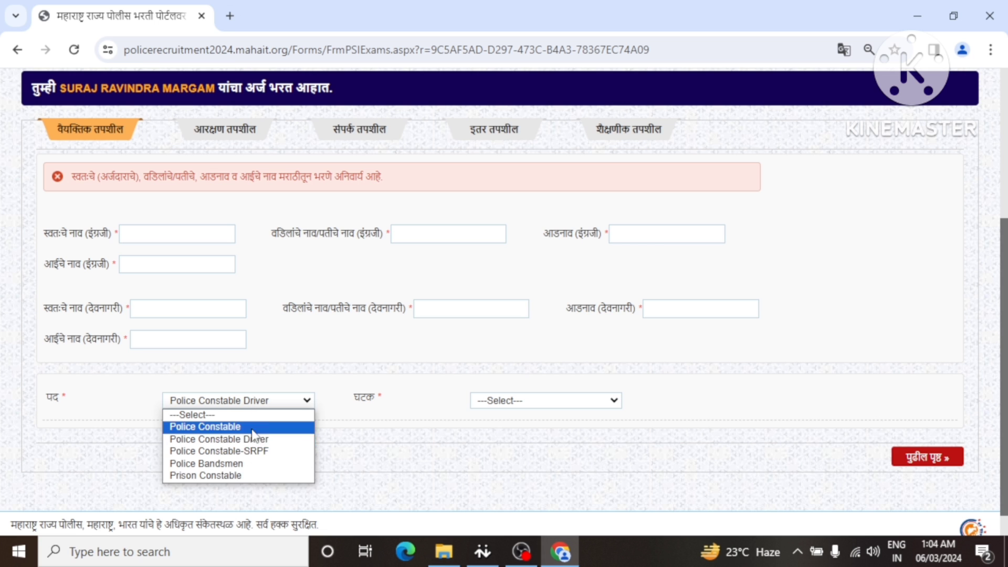
left_click(251, 450)
left_click(498, 412)
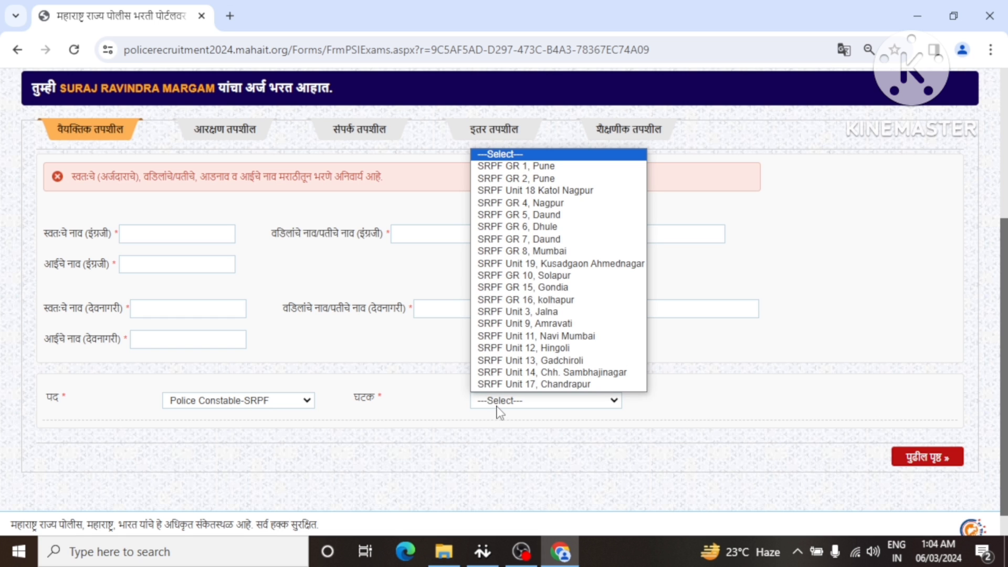
left_click(419, 449)
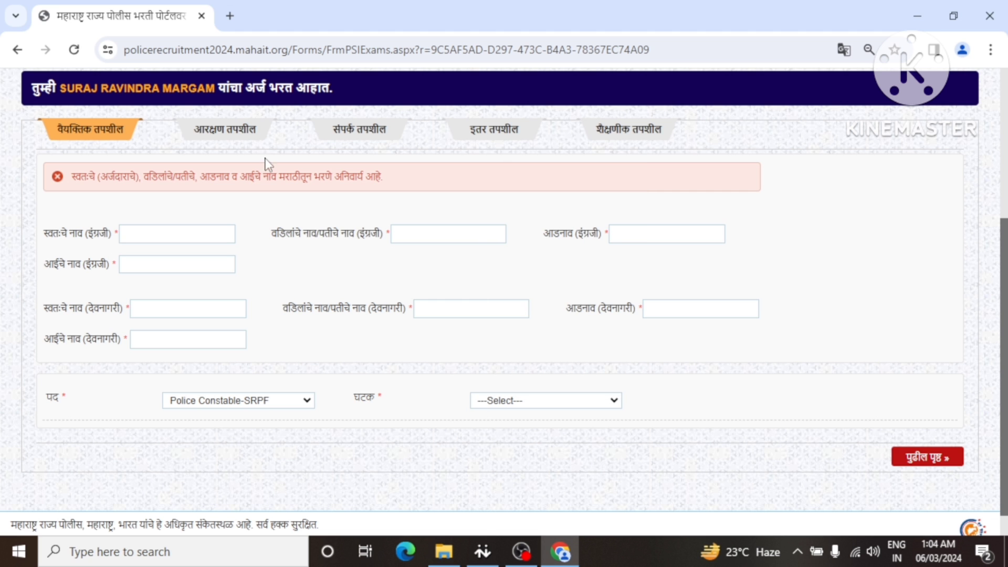
- Go back from the new application, try to continue past its blank personal details, and dismiss the required-fields notice
left_click(17, 49)
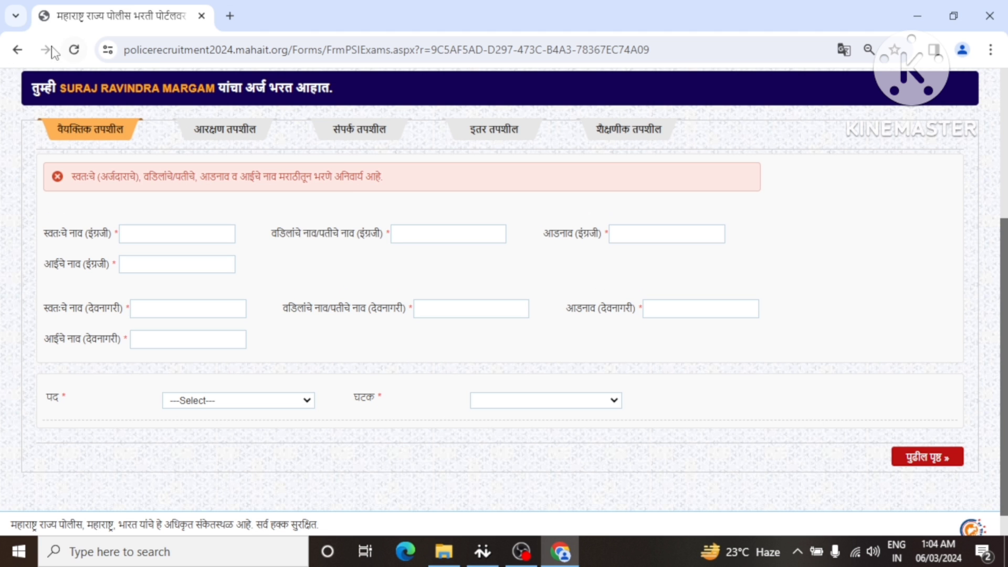
left_click(18, 50)
left_click(929, 461)
left_click(660, 390)
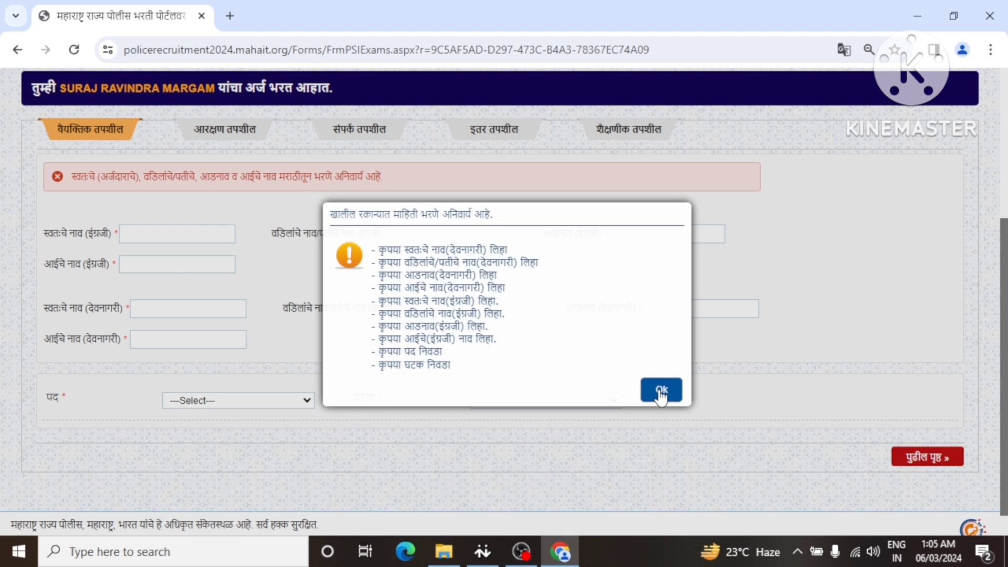